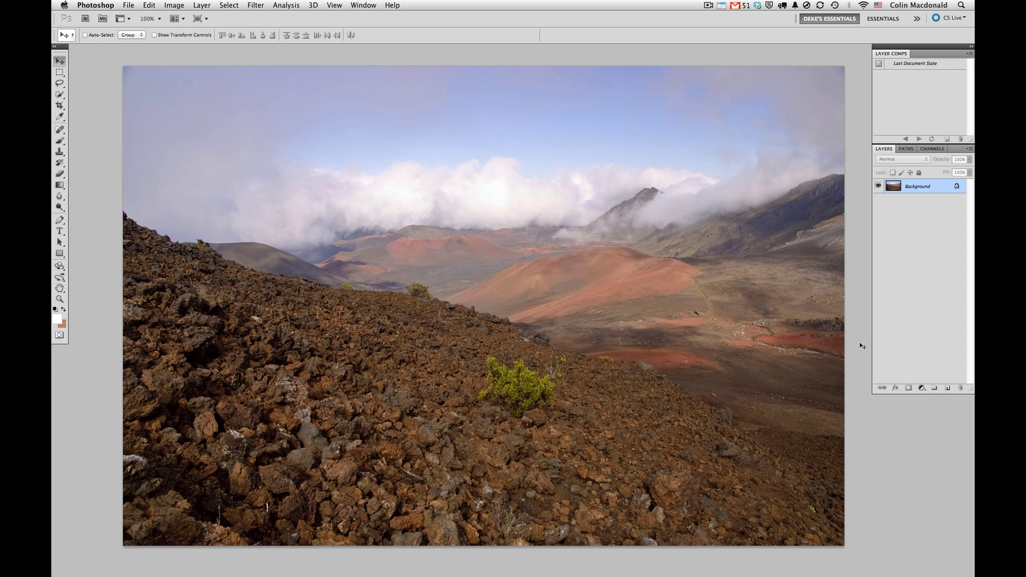
Cycle through the open crater photos to the one of the hiker with the red backpack
{"action": "key", "text": "ctrl+Tab"}
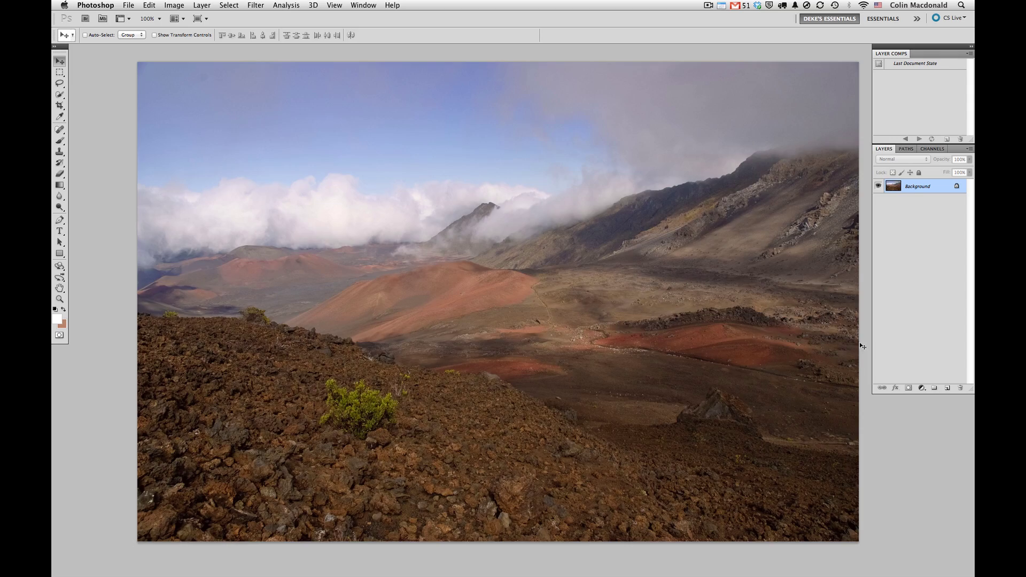
{"action": "key", "text": "ctrl+Tab"}
{"action": "key", "text": "ctrl+Tab"}
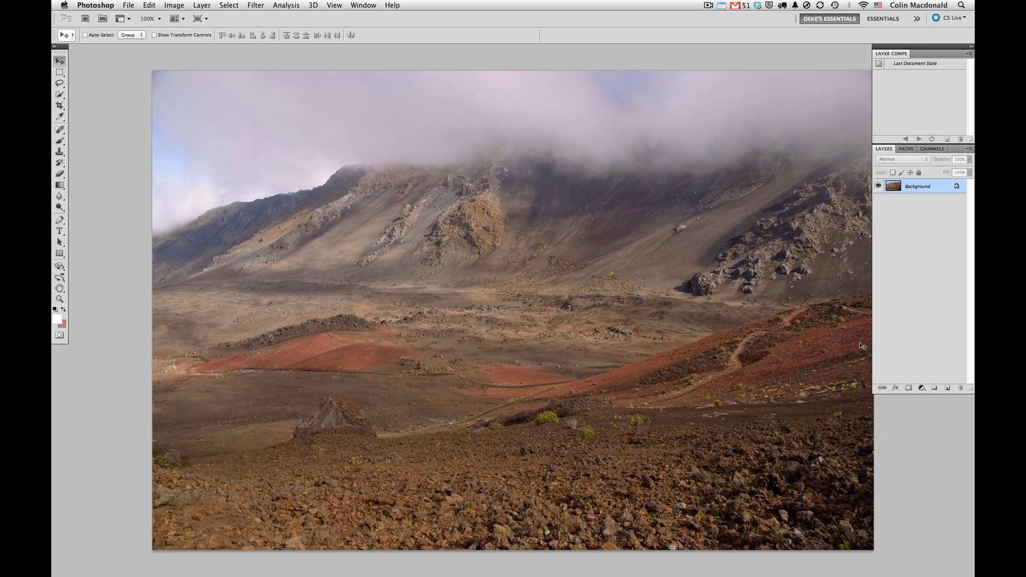
{"action": "key", "text": "ctrl+Tab"}
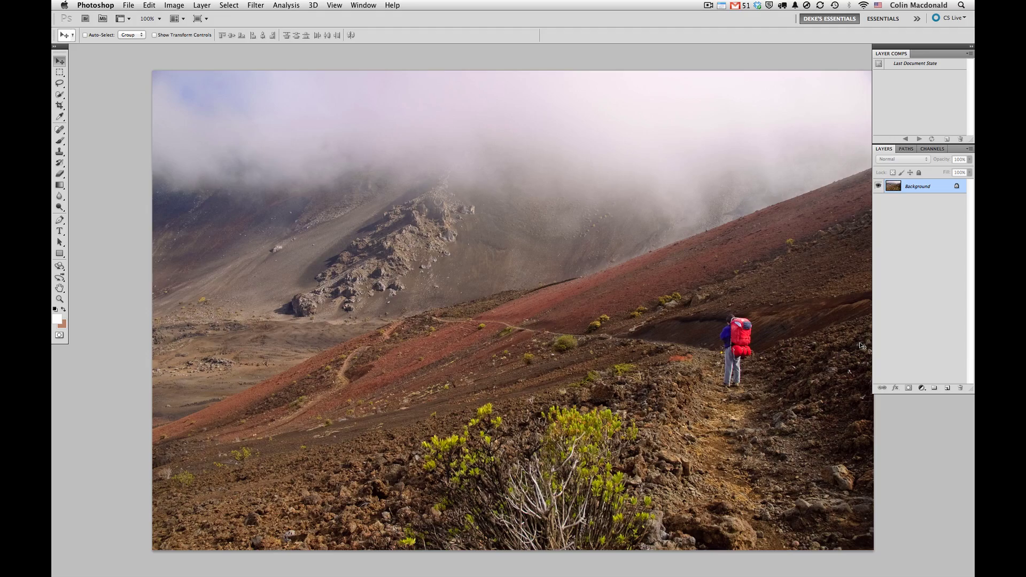
{"action": "key", "text": "ctrl+Tab"}
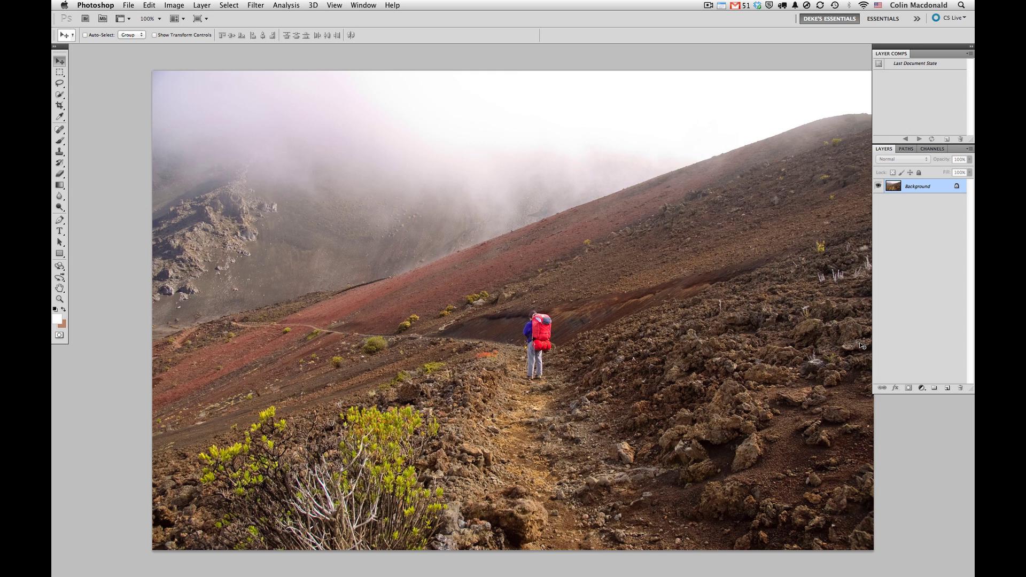
Photomerge all open crater photos into a Cylindrical panorama
{"action": "left_click", "coordinate": [130, 5]}
{"action": "mouse_move", "coordinate": [169, 249]}
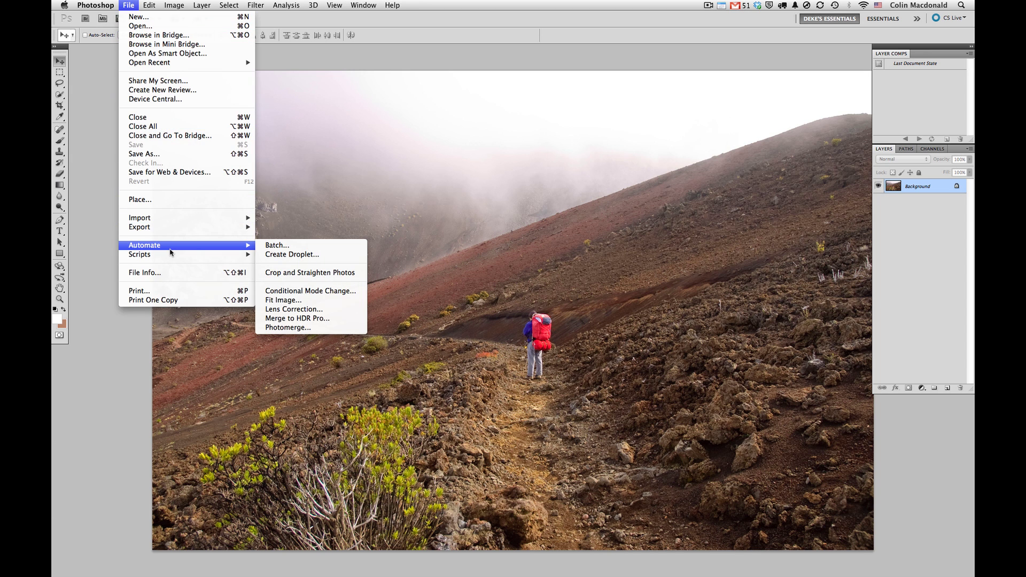
{"action": "left_click", "coordinate": [317, 328]}
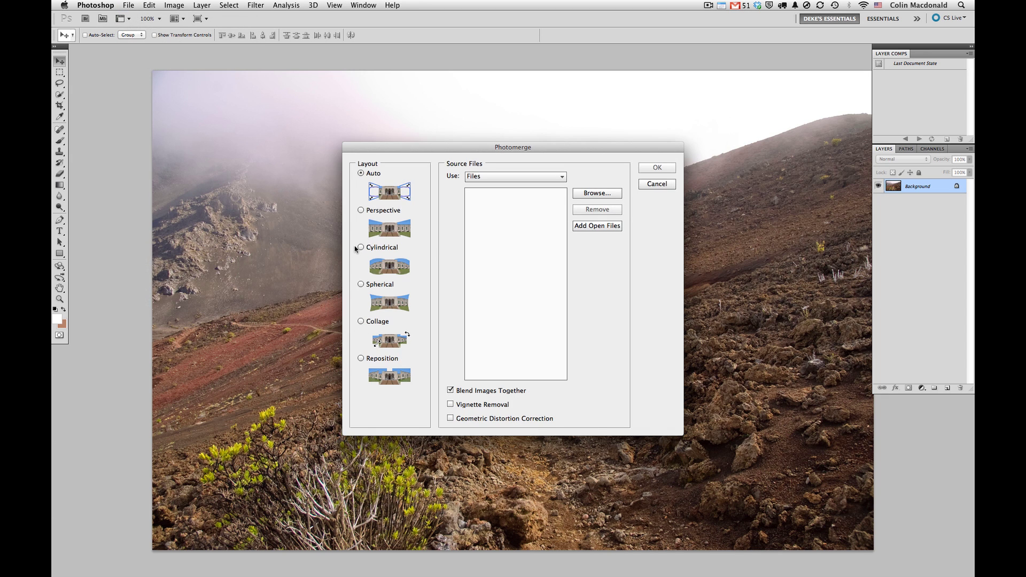
{"action": "left_click", "coordinate": [361, 247]}
{"action": "left_click", "coordinate": [605, 227]}
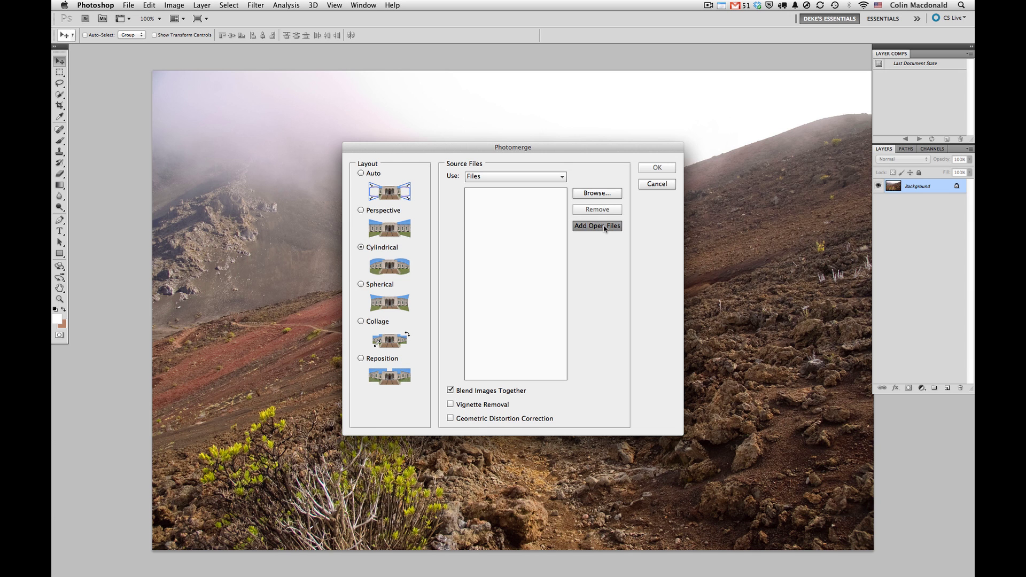
{"action": "left_click", "coordinate": [663, 168]}
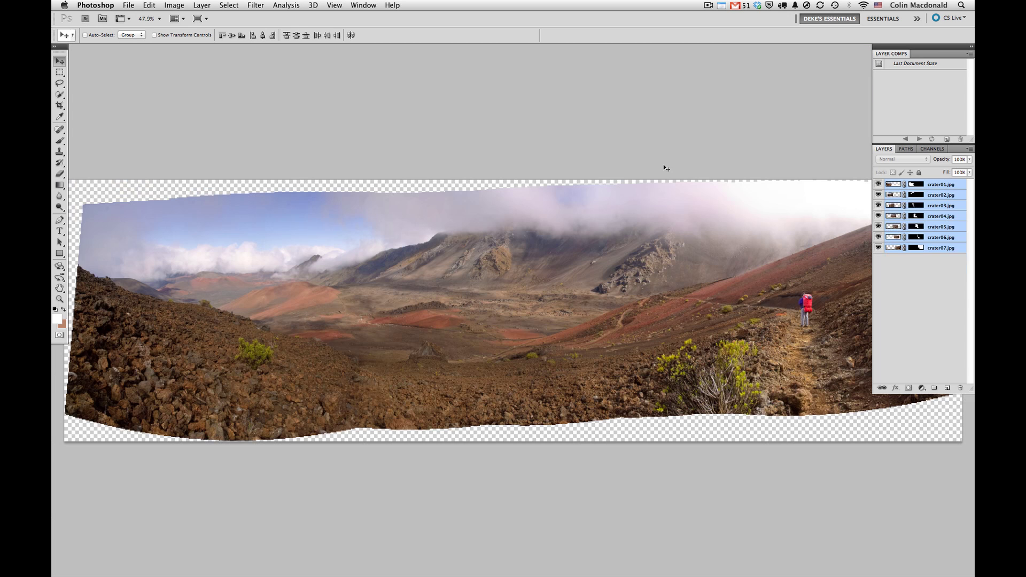
Zoom out and crop the panorama to a rectangle inside its ragged transparent edges
{"action": "key", "text": "super+minus"}
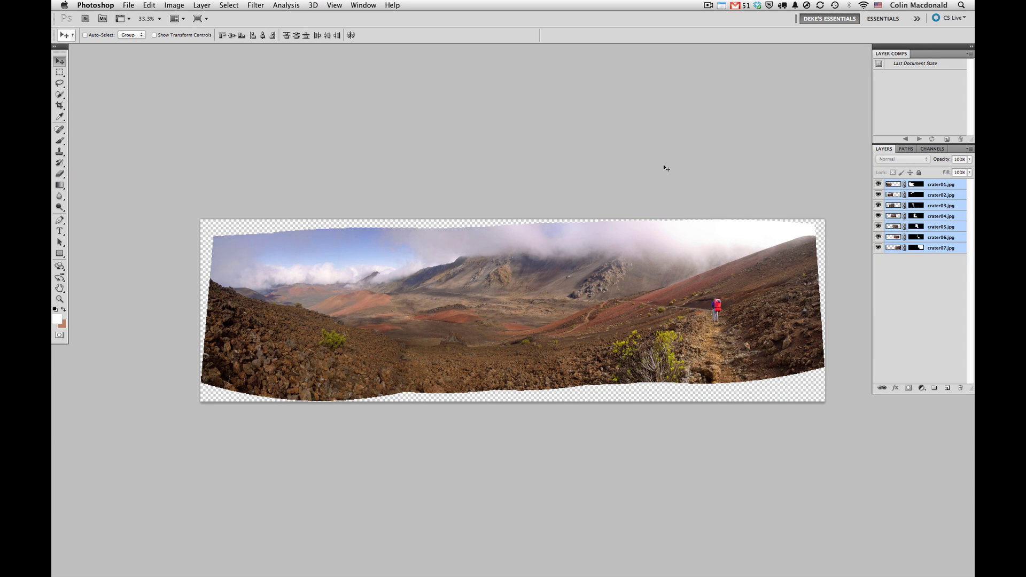
{"action": "key", "text": "c"}
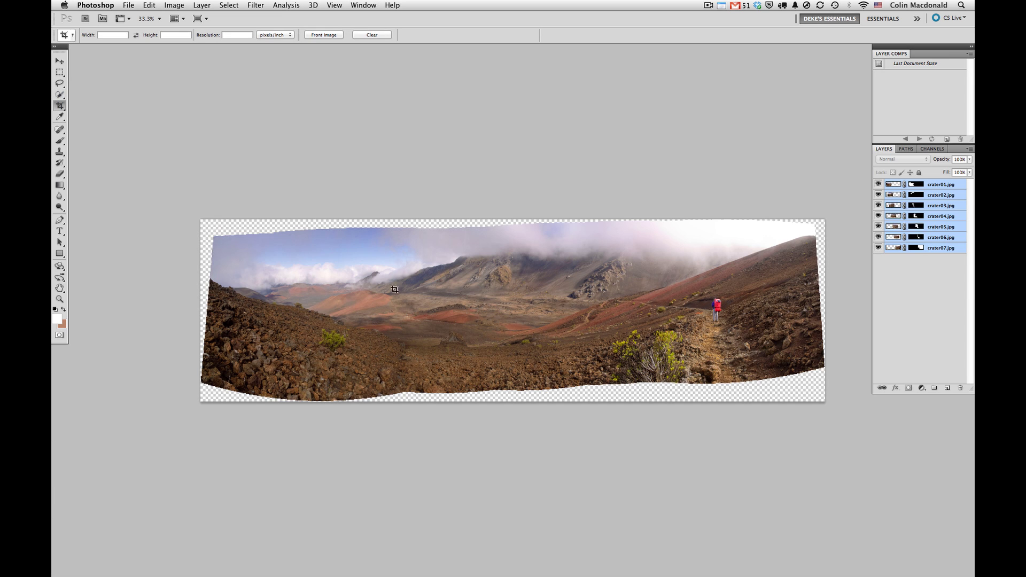
{"action": "left_click_drag", "start_coordinate": [741, 366], "coordinate": [811, 379]}
{"action": "key", "text": "Return"}
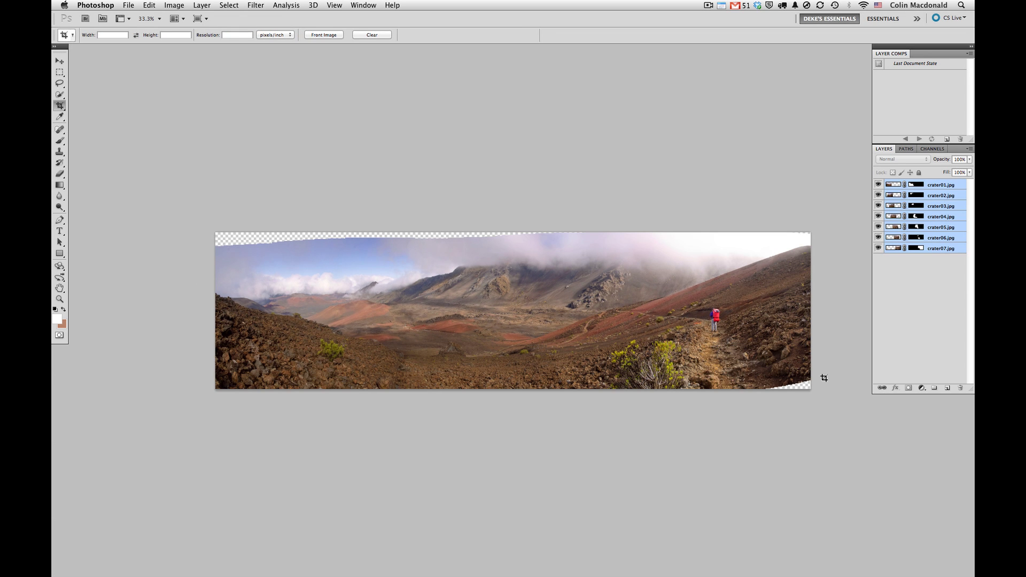
Merge the panorama layers into one and select the transparent areas around the image
{"action": "left_click", "coordinate": [969, 150]}
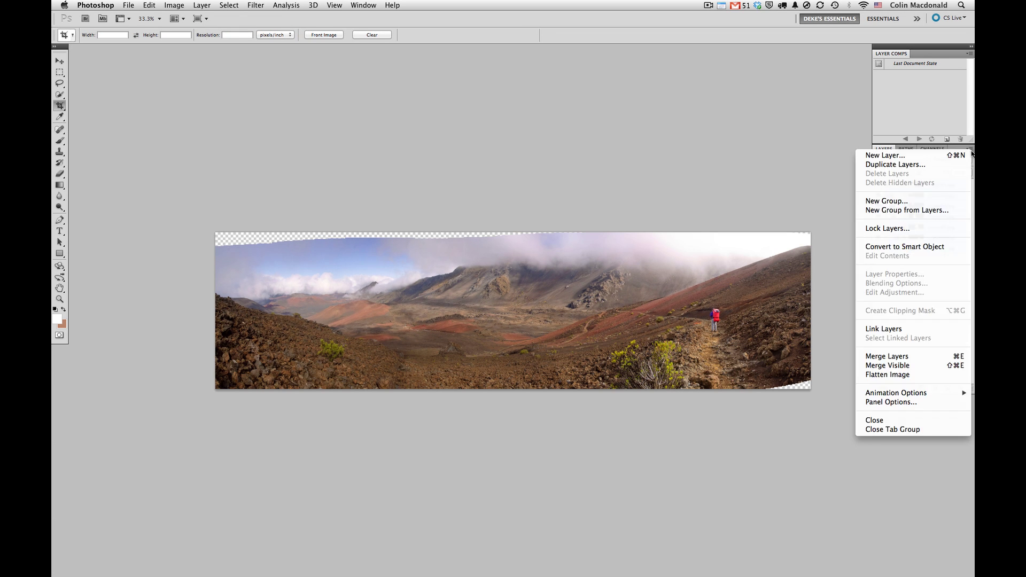
{"action": "left_click", "coordinate": [927, 355]}
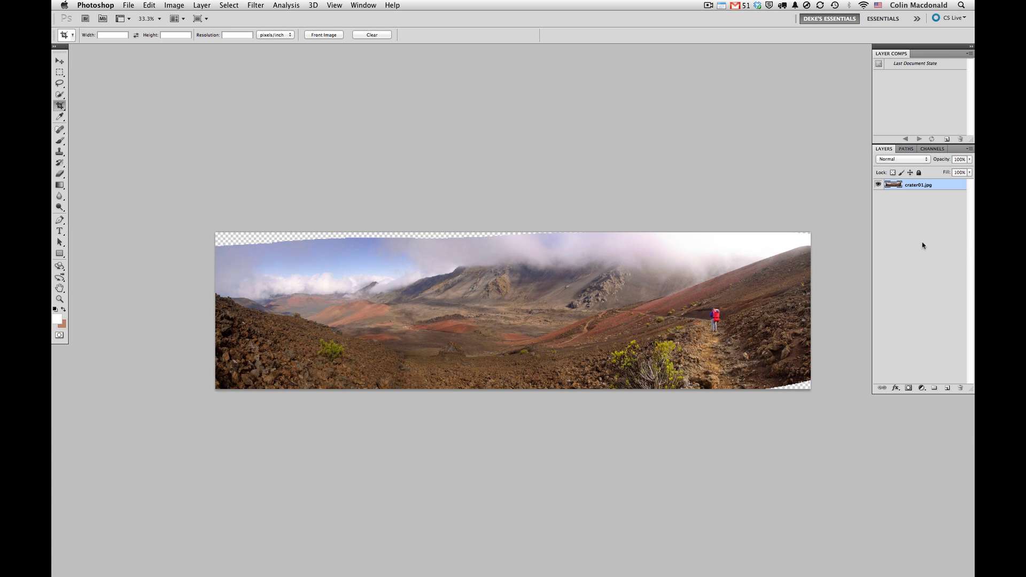
{"action": "left_click", "coordinate": [897, 187], "text": "super"}
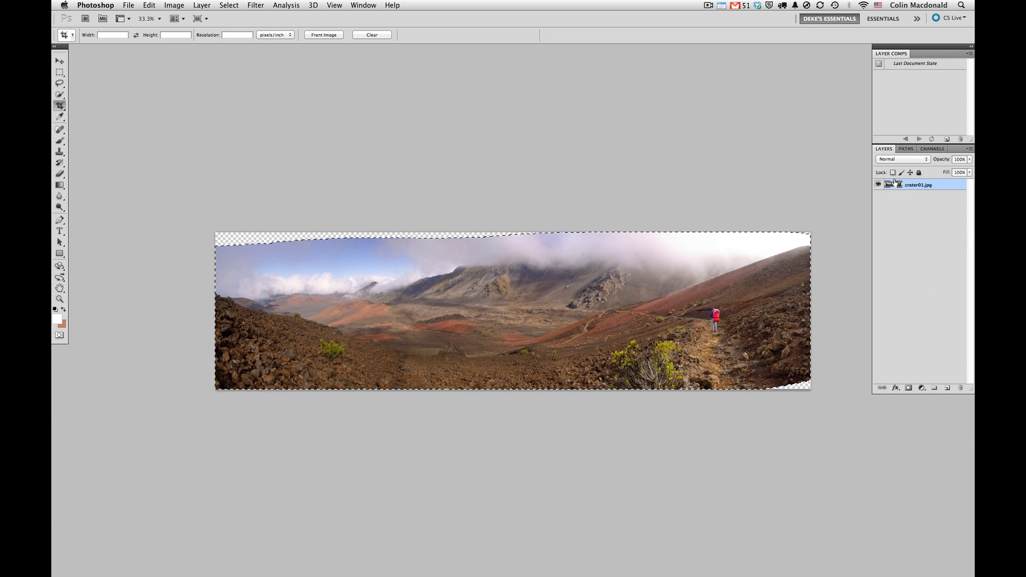
{"action": "left_click", "coordinate": [233, 5]}
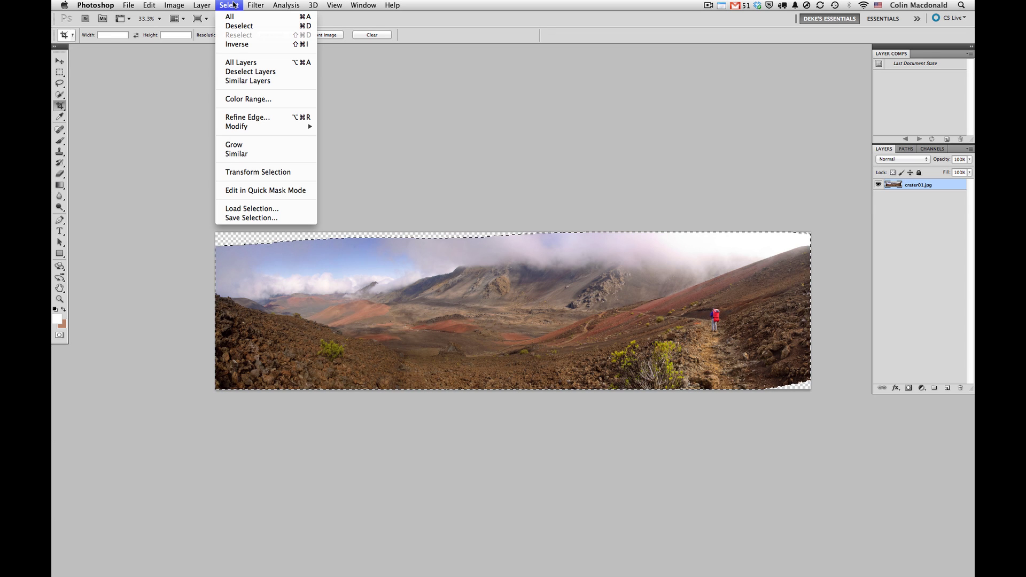
{"action": "left_click", "coordinate": [240, 44]}
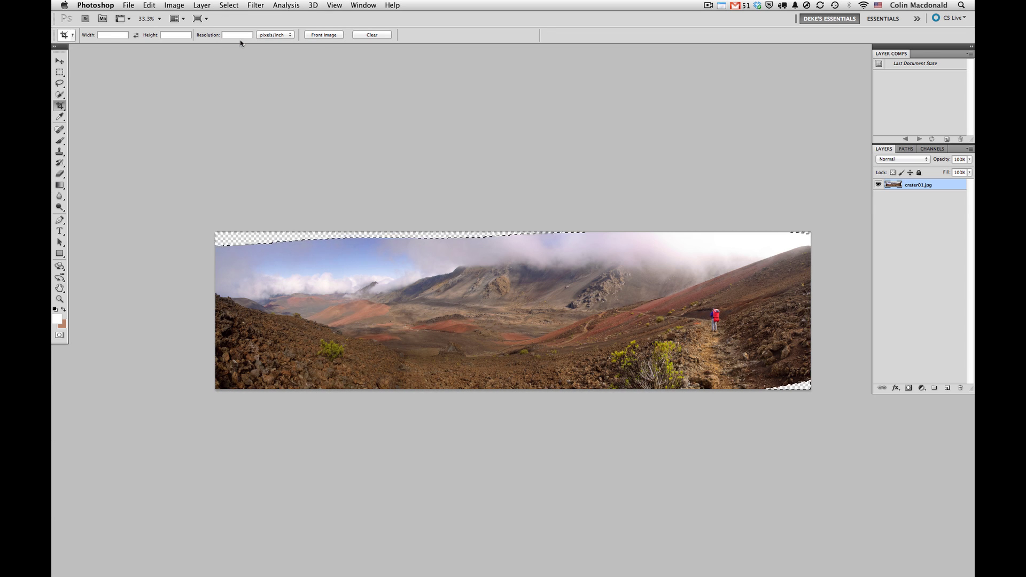
Expand the selection by 5 px and Content-Aware fill the transparent gaps
{"action": "left_click", "coordinate": [221, 6]}
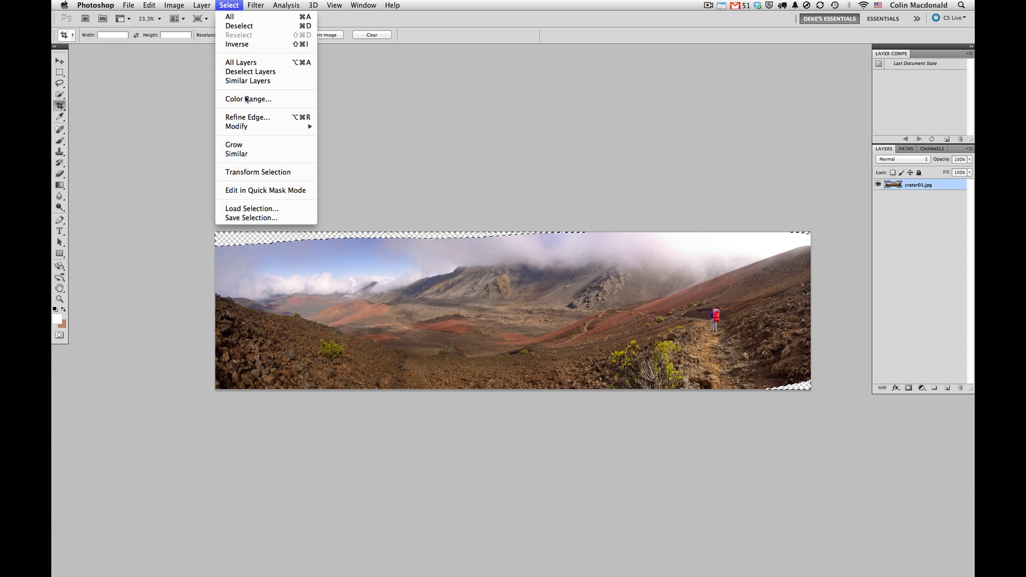
{"action": "mouse_move", "coordinate": [253, 132]}
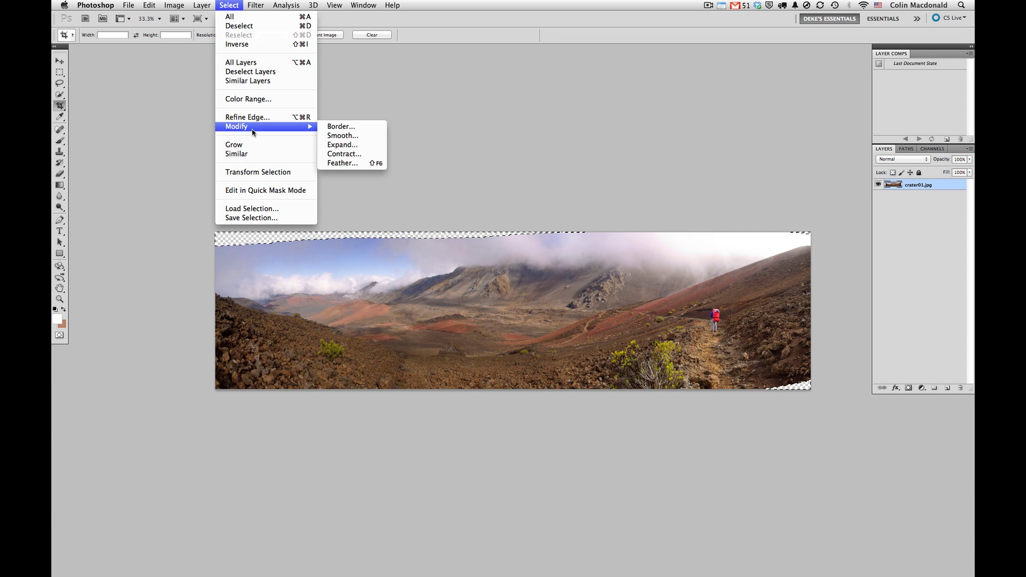
{"action": "left_click", "coordinate": [379, 146]}
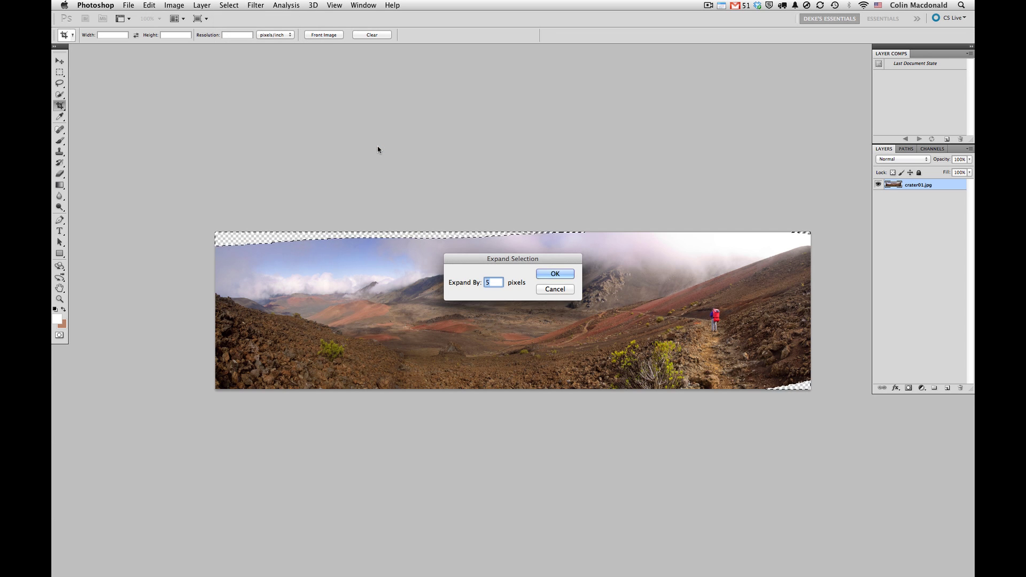
{"action": "key", "text": "Return"}
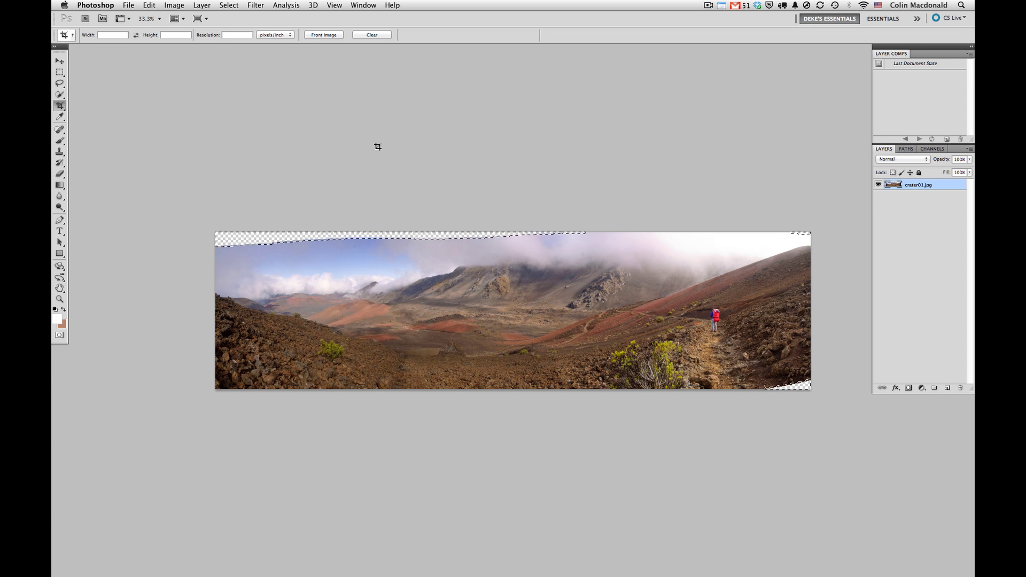
{"action": "key", "text": "shift+BackSpace"}
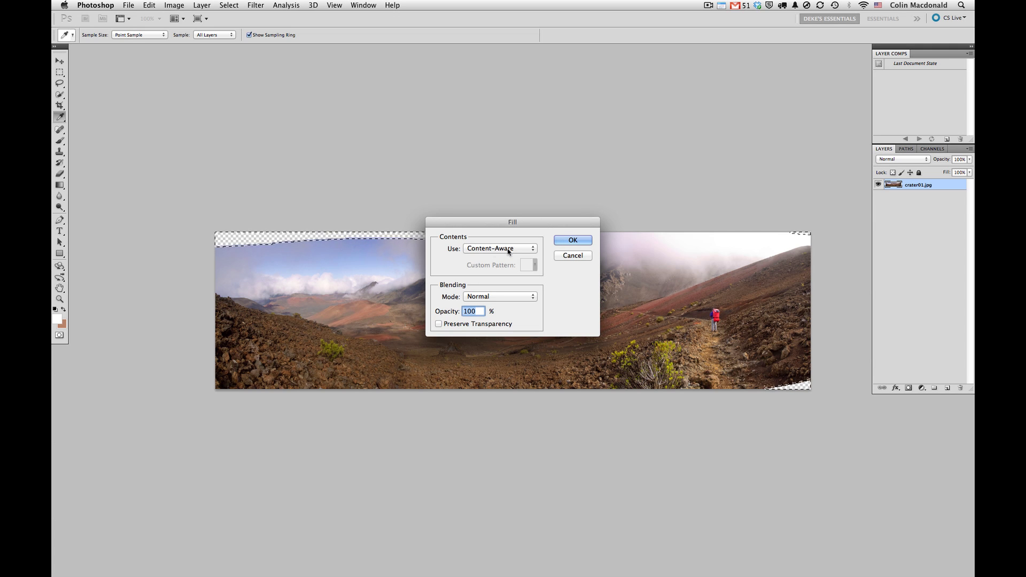
{"action": "left_click", "coordinate": [572, 241]}
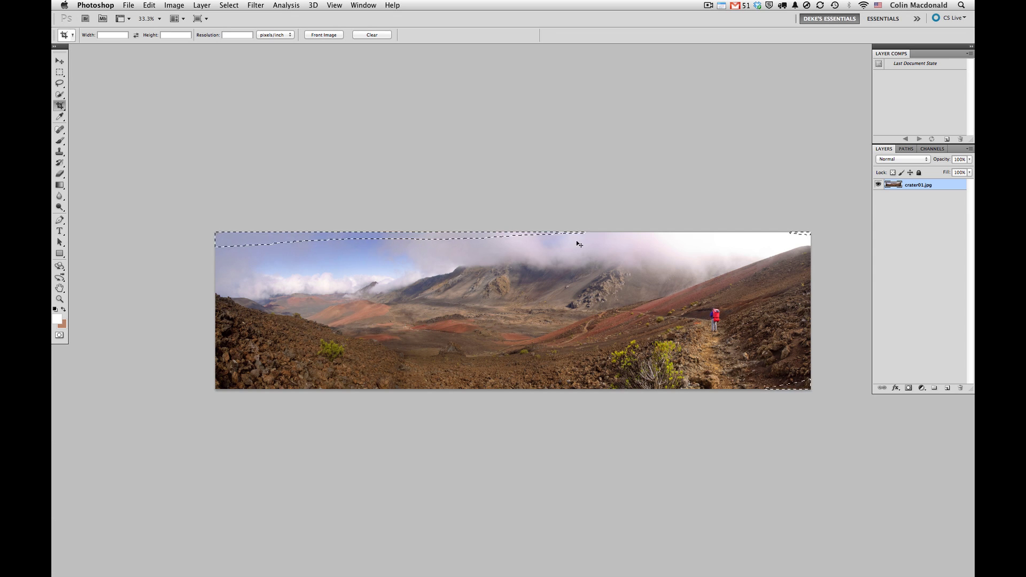
Deselect, inspect the fill at 100%, then fit the panorama and zoom out to 33.3%
{"action": "key", "text": "super+d"}
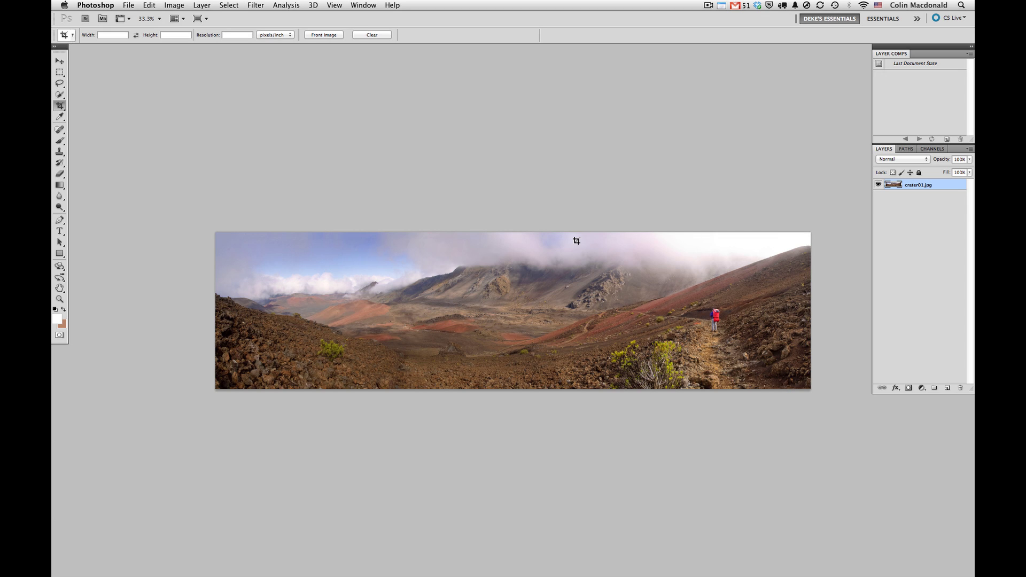
{"action": "key", "text": "super+1"}
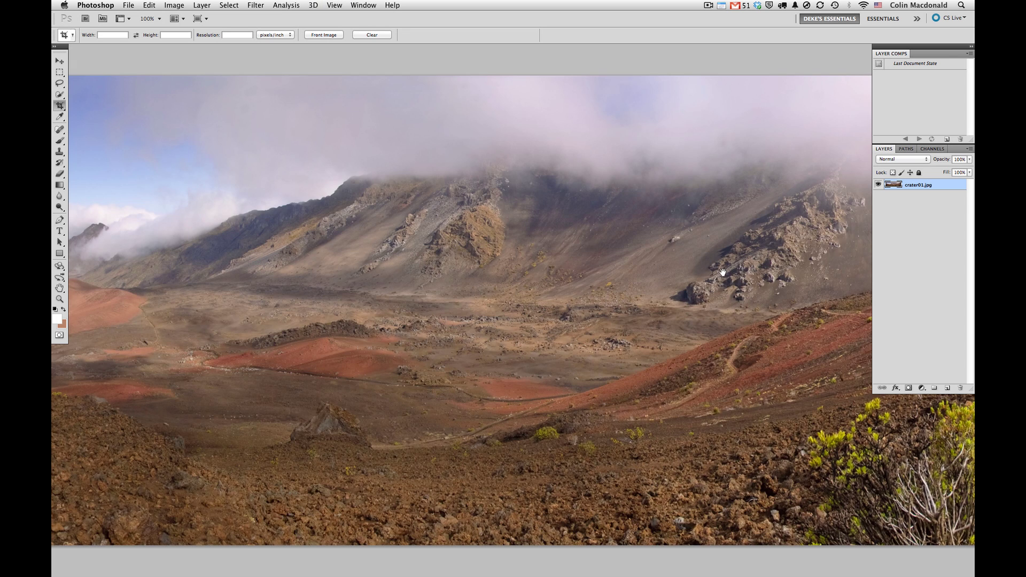
{"action": "left_click_drag", "start_coordinate": [724, 272], "coordinate": [302, 242]}
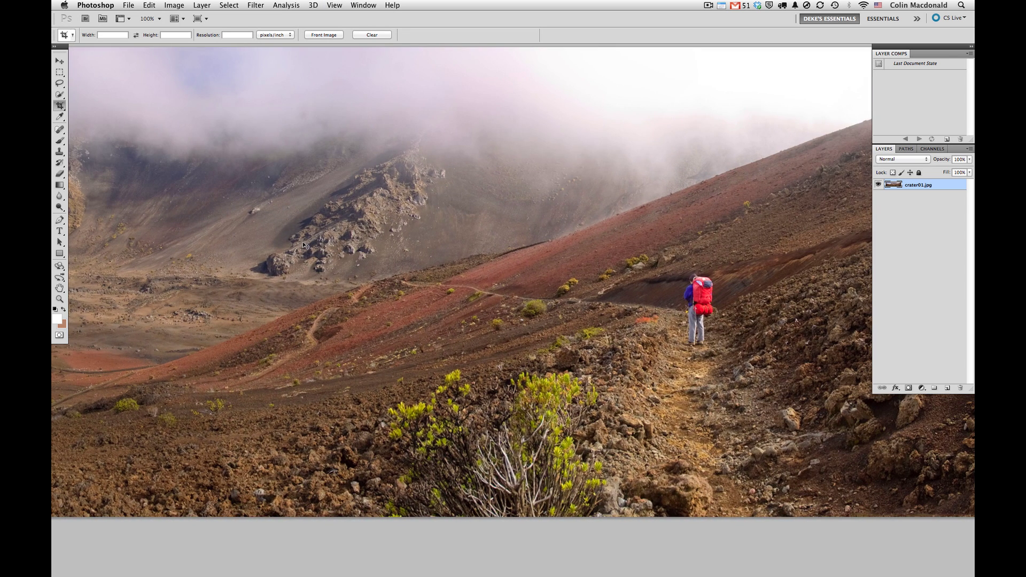
{"action": "key", "text": "super+0"}
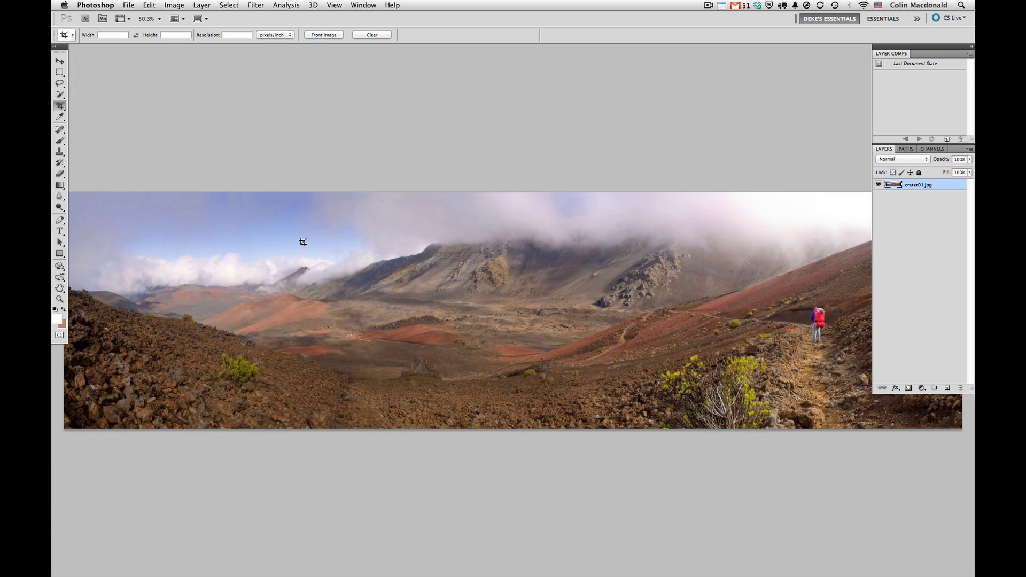
{"action": "key", "text": "super+minus"}
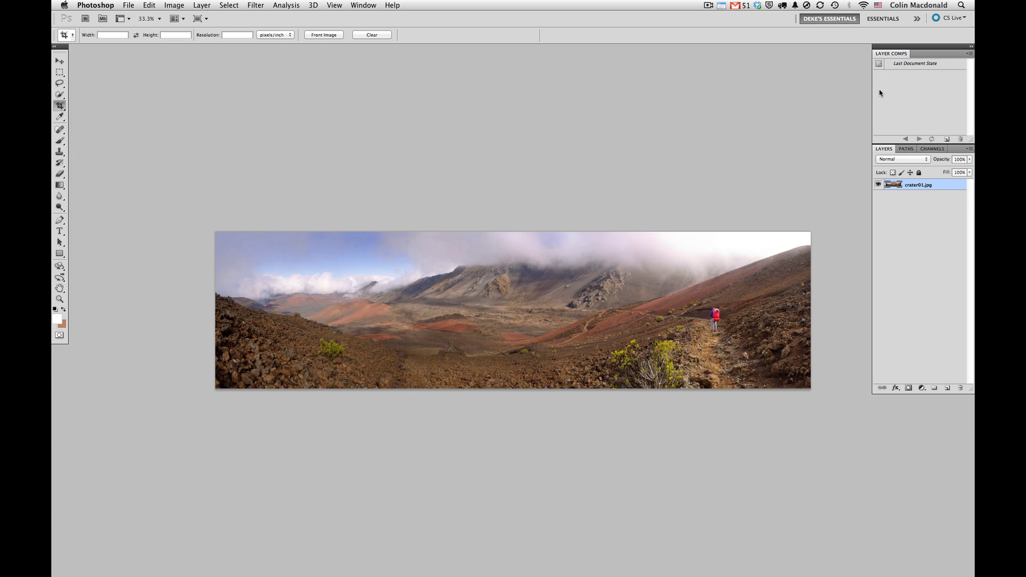
Create a new layer comp named 'original'
{"action": "left_click", "coordinate": [947, 139]}
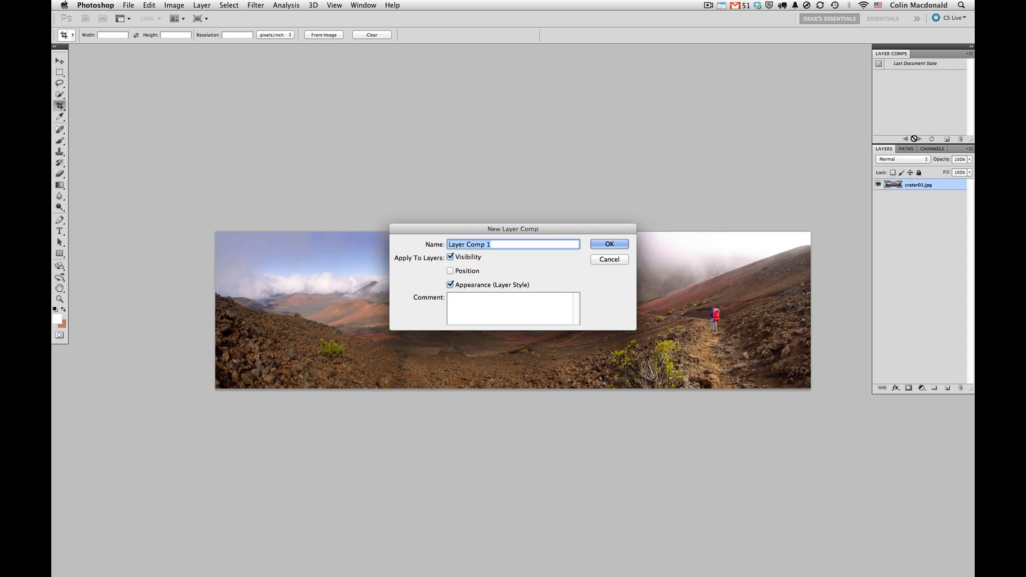
{"action": "type", "text": "original"}
{"action": "left_click", "coordinate": [618, 243]}
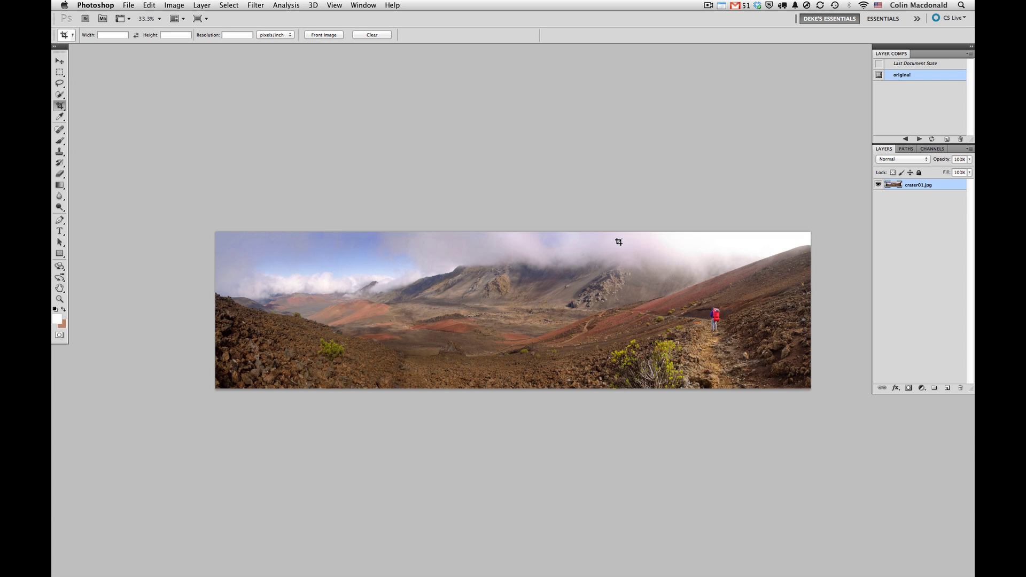
{"action": "key", "text": "super+alt+i"}
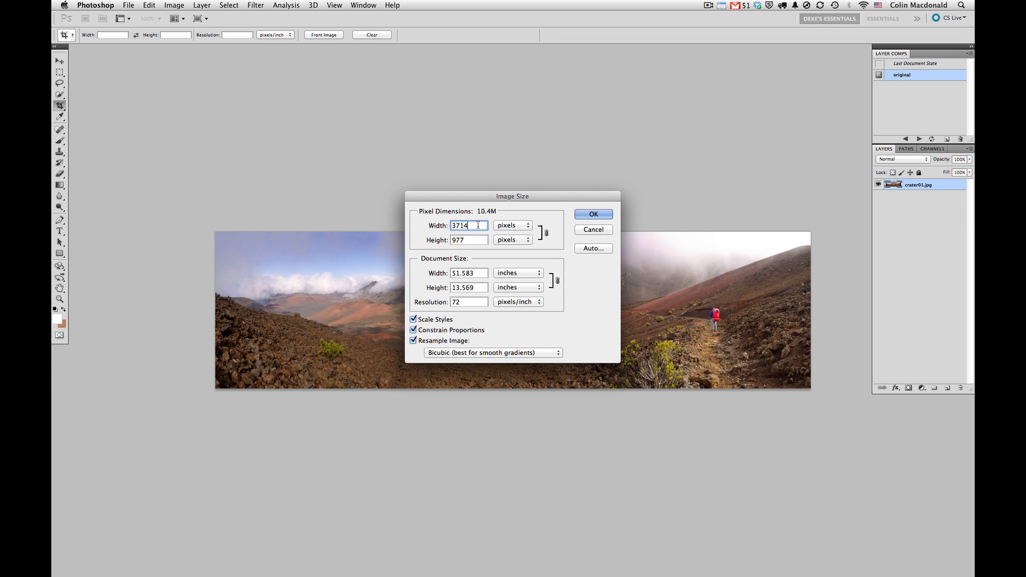
{"action": "left_click", "coordinate": [593, 214]}
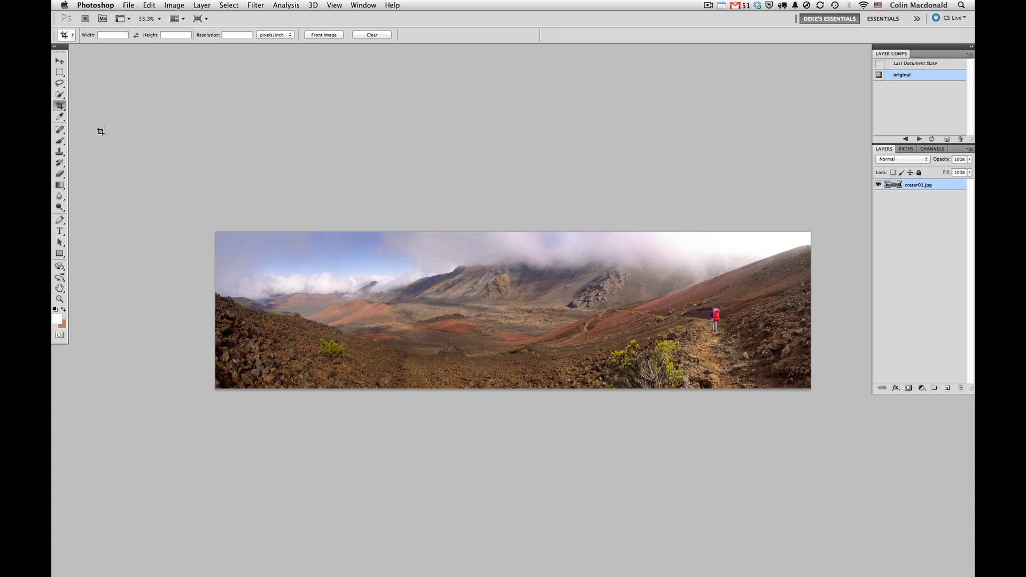
Make a Fixed Size 3714 px wide band selection across the sky and add empty Layer 1
{"action": "key", "text": "m"}
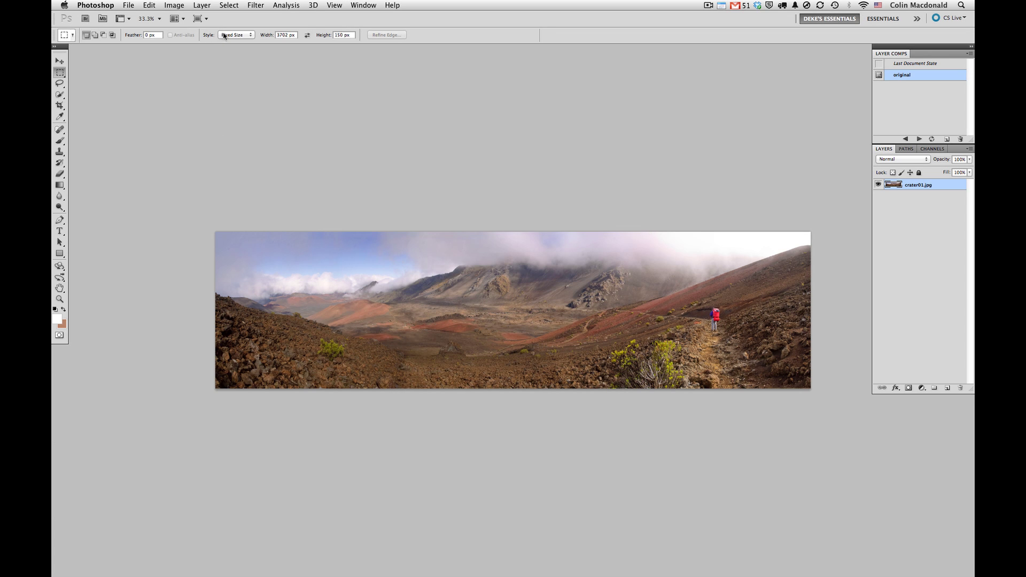
{"action": "left_click", "coordinate": [245, 36]}
{"action": "left_click", "coordinate": [236, 34]}
{"action": "left_click", "coordinate": [278, 34]}
{"action": "type", "text": "3714"}
{"action": "left_click", "coordinate": [216, 257]}
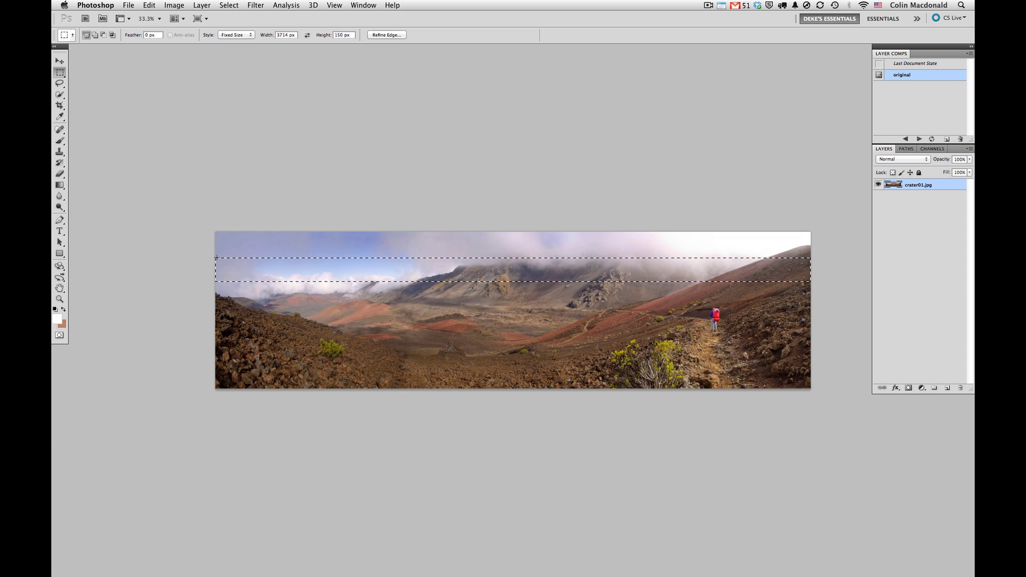
{"action": "left_click", "coordinate": [947, 388]}
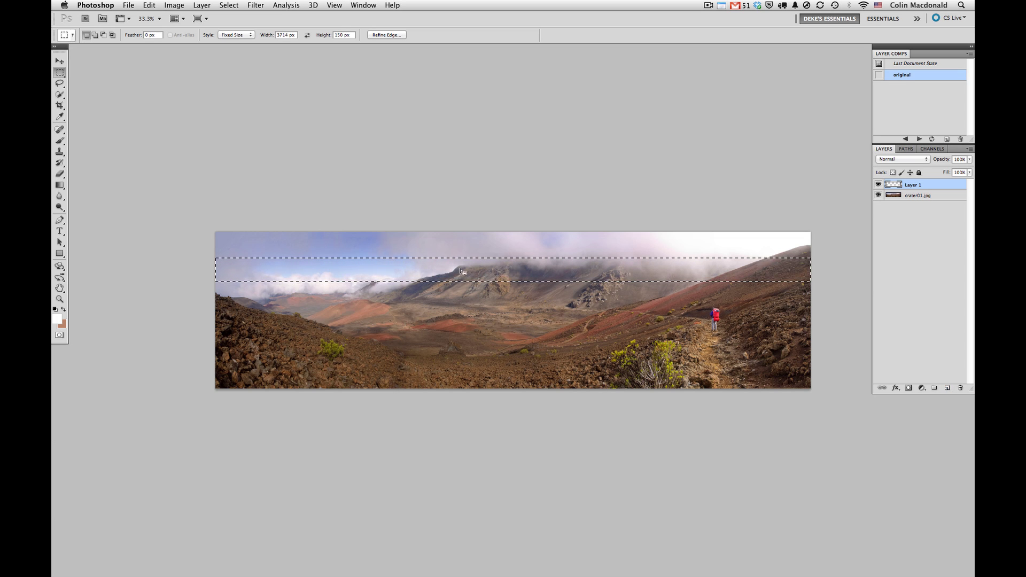
Fill the sky band with a rainbow spectrum gradient drawn top to bottom, then deselect
{"action": "left_click", "coordinate": [63, 185]}
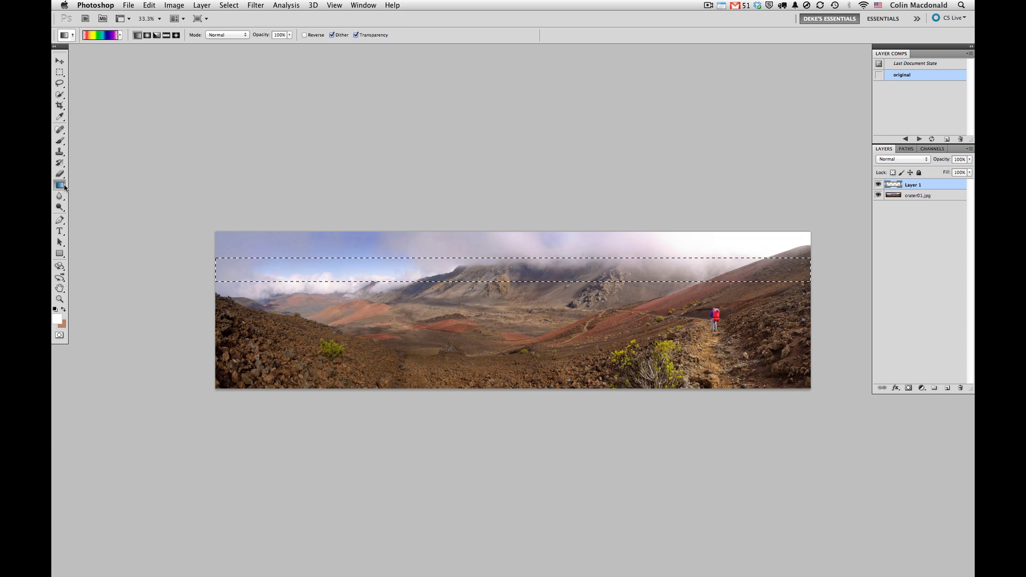
{"action": "left_click", "coordinate": [120, 35]}
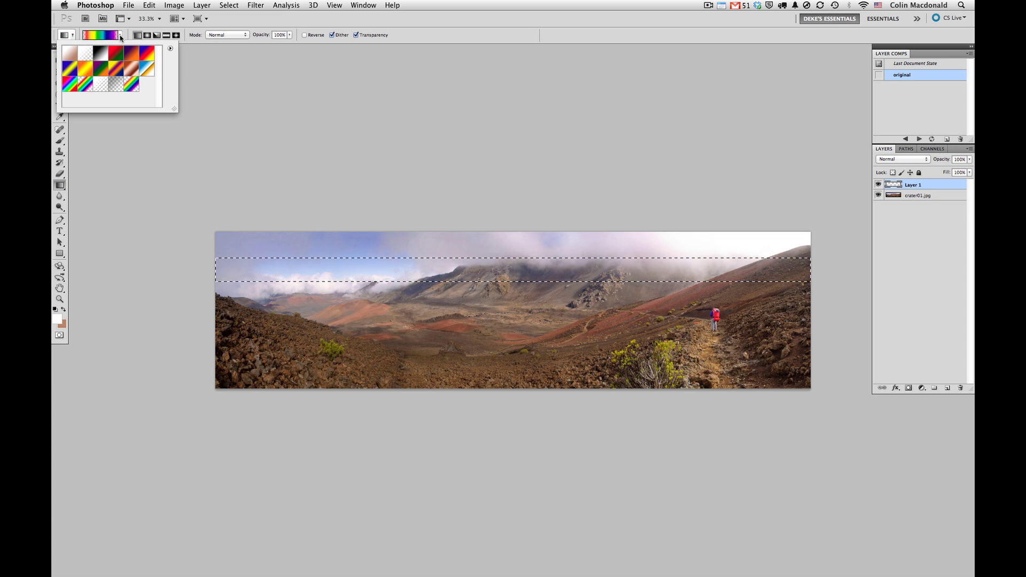
{"action": "left_click", "coordinate": [131, 84]}
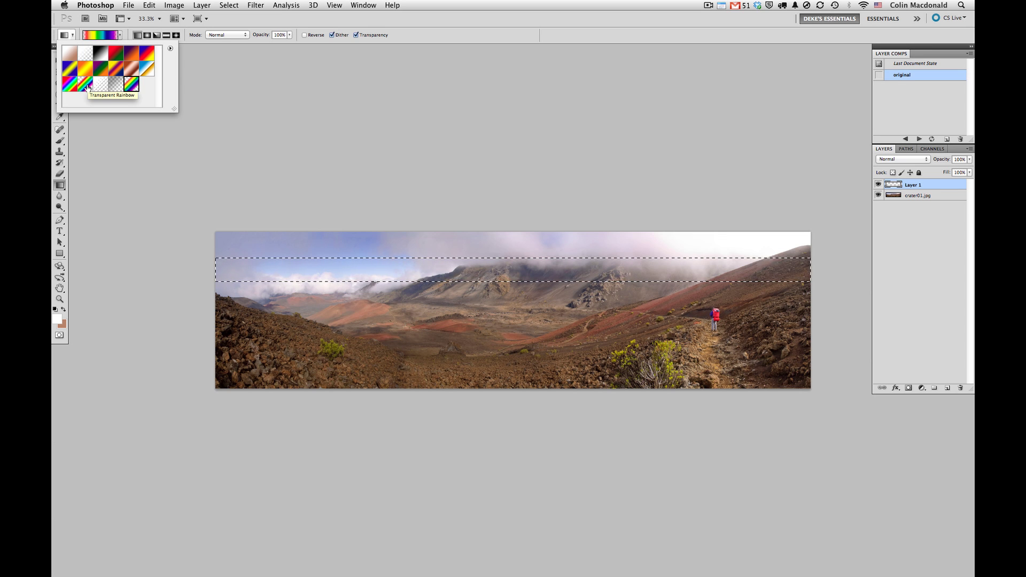
{"action": "left_click_drag", "start_coordinate": [88, 88], "coordinate": [138, 90]}
{"action": "key", "text": "Return"}
{"action": "left_click_drag", "start_coordinate": [523, 261], "coordinate": [523, 282]}
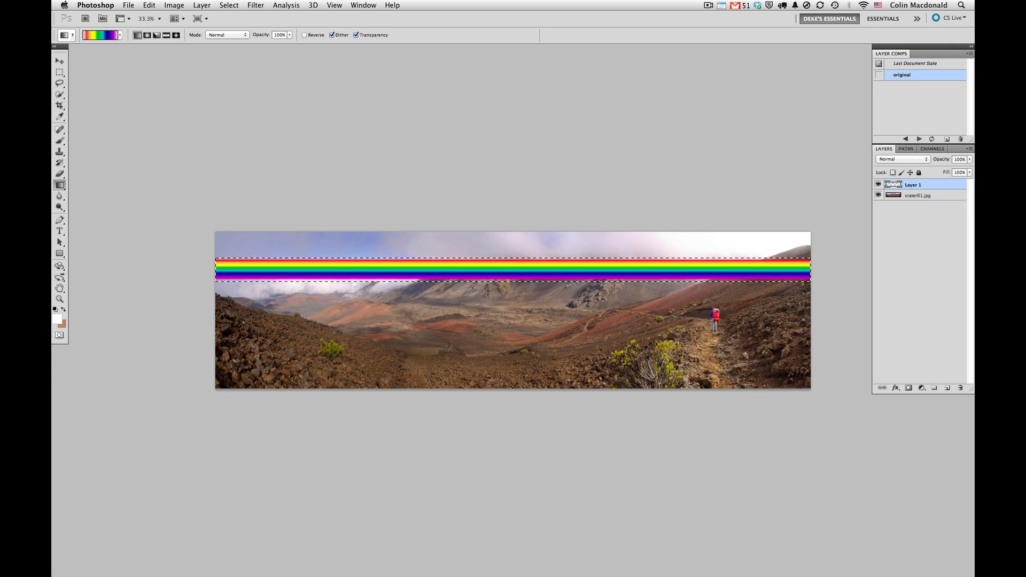
{"action": "key", "text": "super+d"}
Warp the rainbow band with the Arc style at bend 90, then return to free transform
{"action": "key", "text": "super+t"}
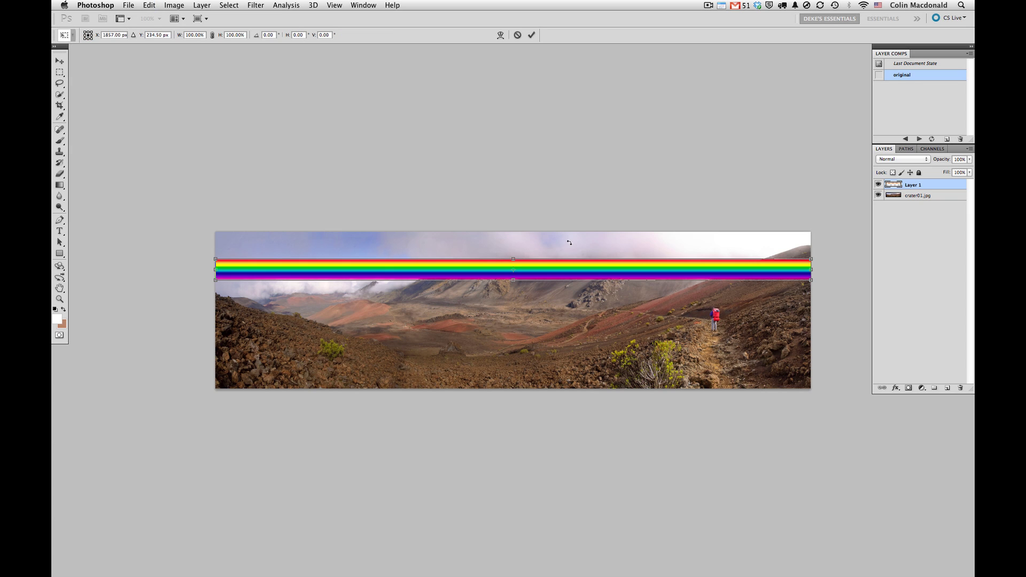
{"action": "left_click", "coordinate": [500, 35]}
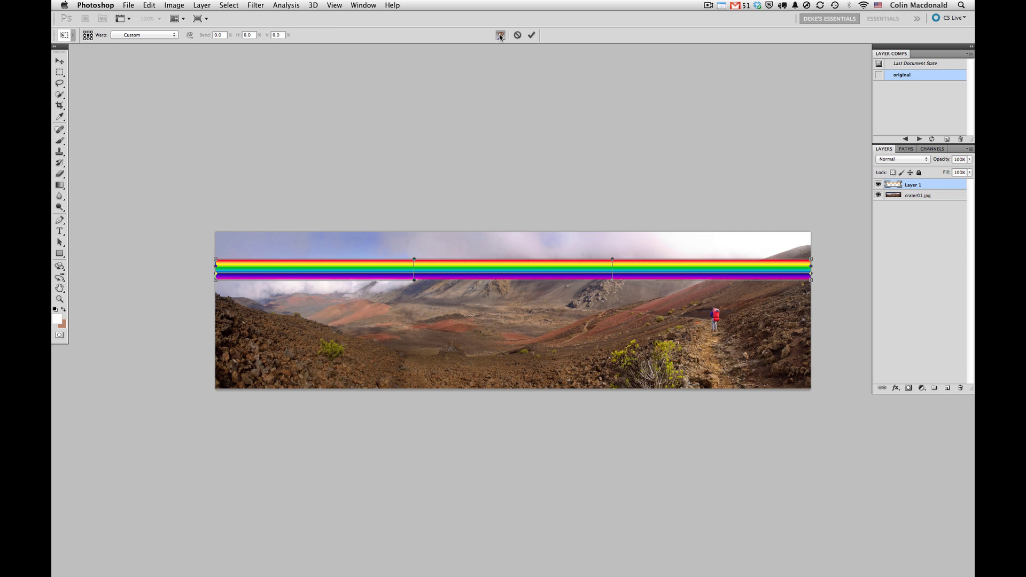
{"action": "left_click", "coordinate": [153, 36]}
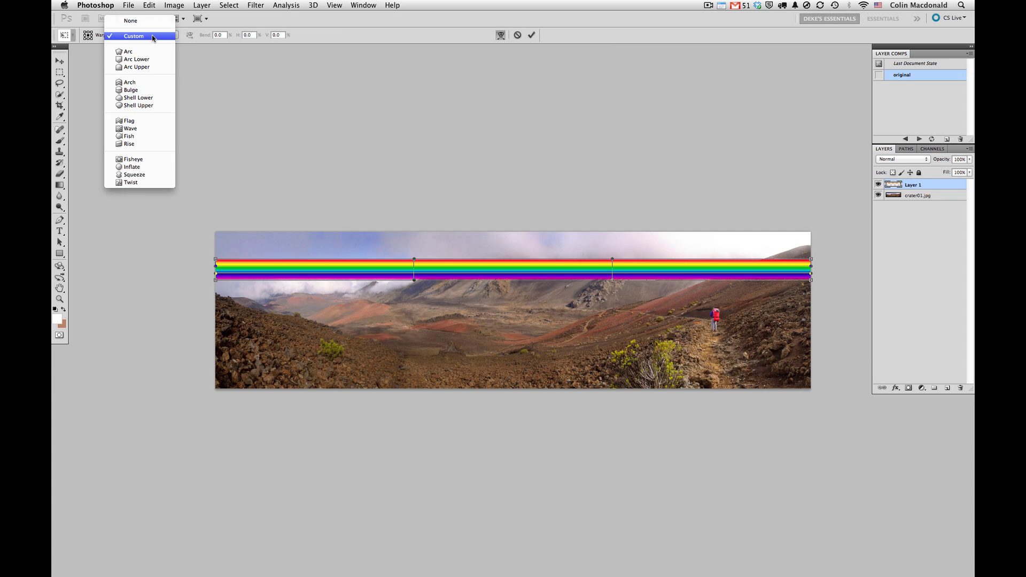
{"action": "left_click", "coordinate": [151, 51]}
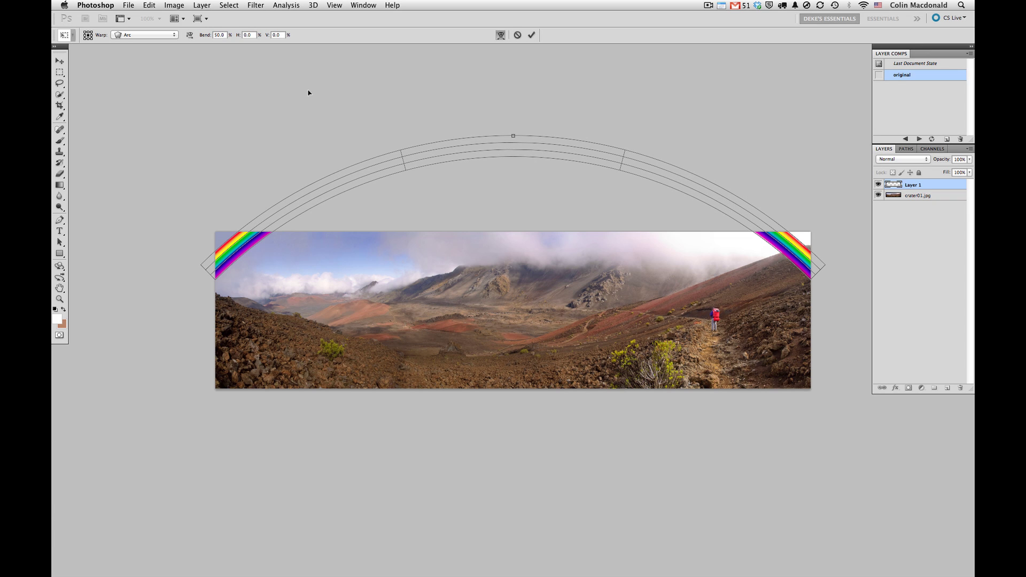
{"action": "left_click", "coordinate": [214, 34]}
{"action": "type", "text": "90"}
{"action": "key", "text": "Return"}
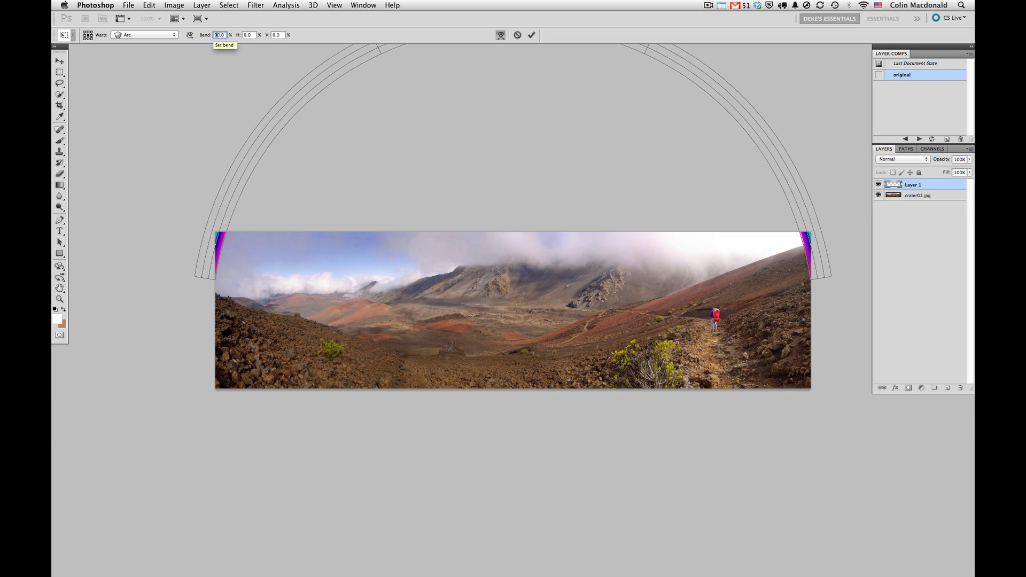
{"action": "left_click", "coordinate": [501, 38]}
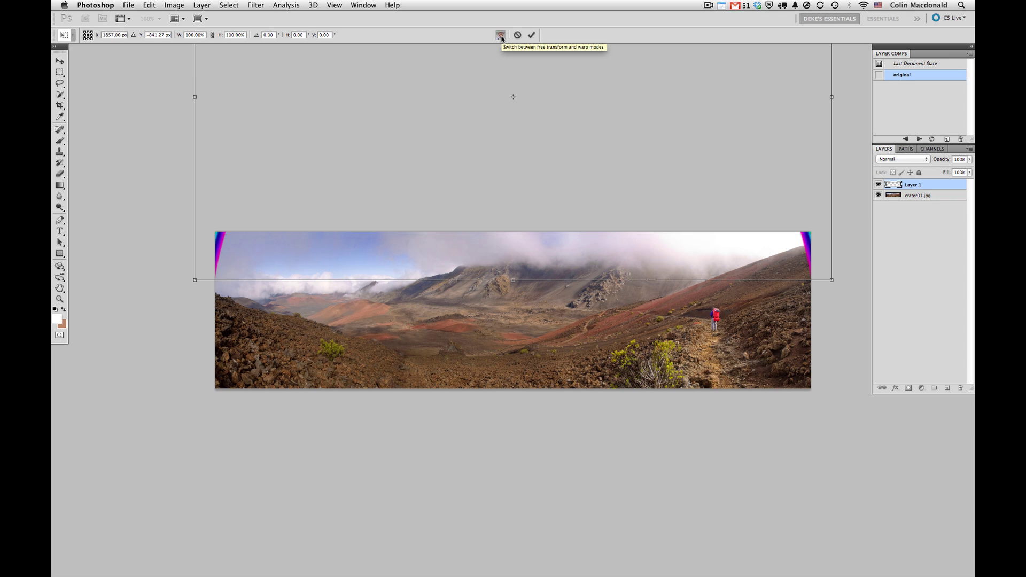
Scale the rainbow arch to about 51% and place it over the crater's left side
{"action": "left_click_drag", "start_coordinate": [511, 80], "coordinate": [511, 210]}
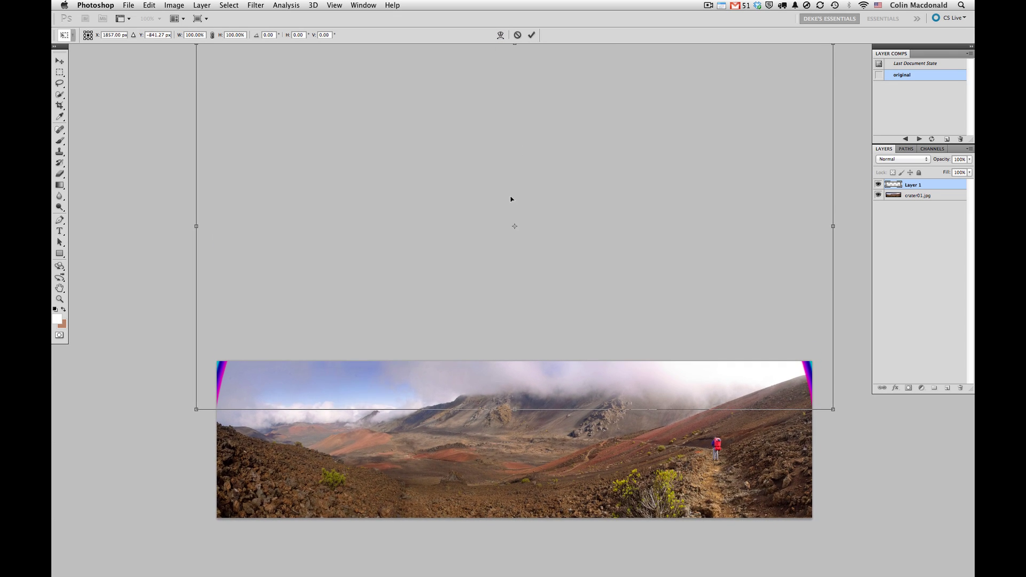
{"action": "left_click_drag", "start_coordinate": [528, 154], "coordinate": [526, 177]}
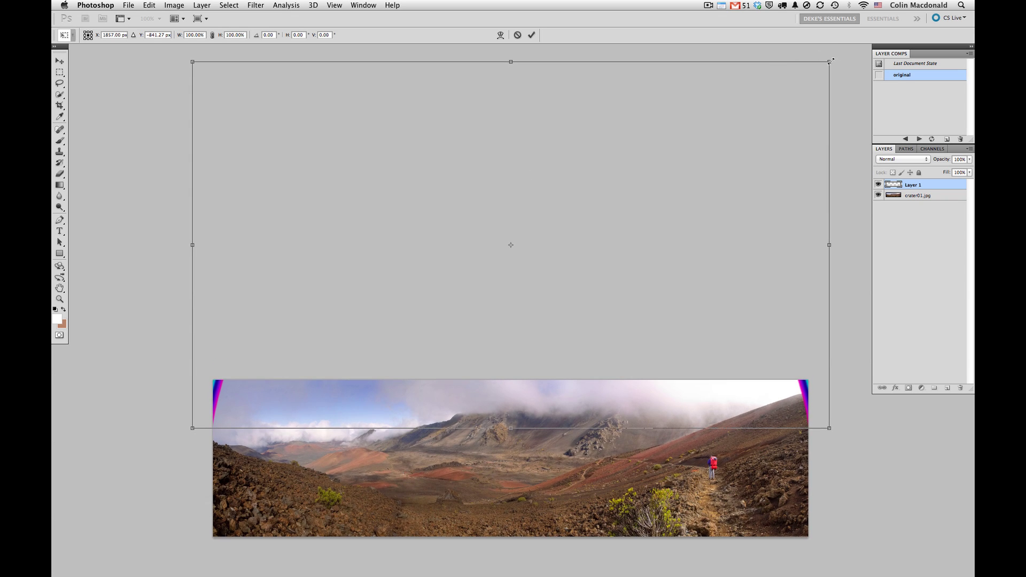
{"action": "left_click_drag", "start_coordinate": [829, 62], "coordinate": [705, 113]}
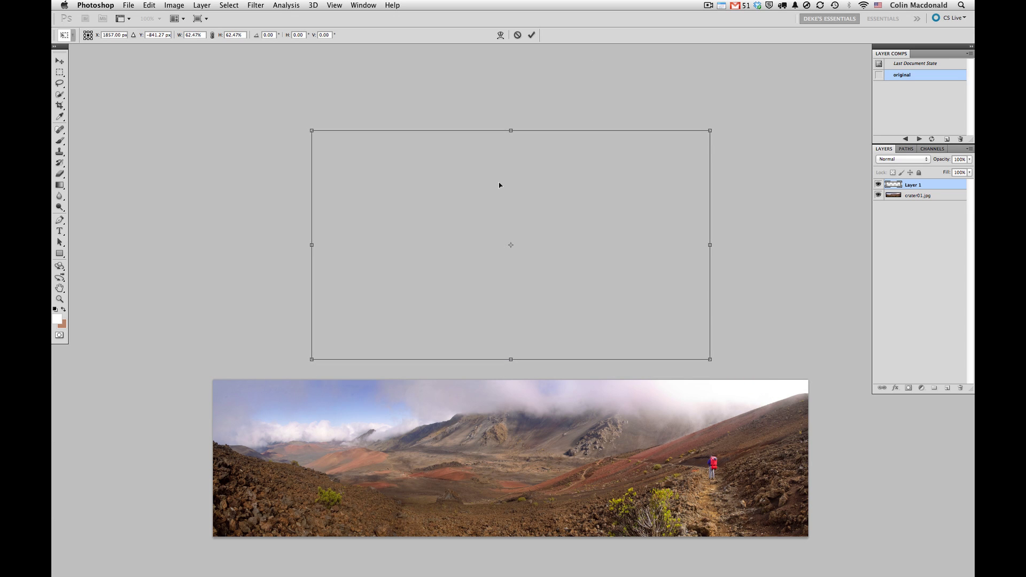
{"action": "left_click_drag", "start_coordinate": [496, 185], "coordinate": [283, 367]}
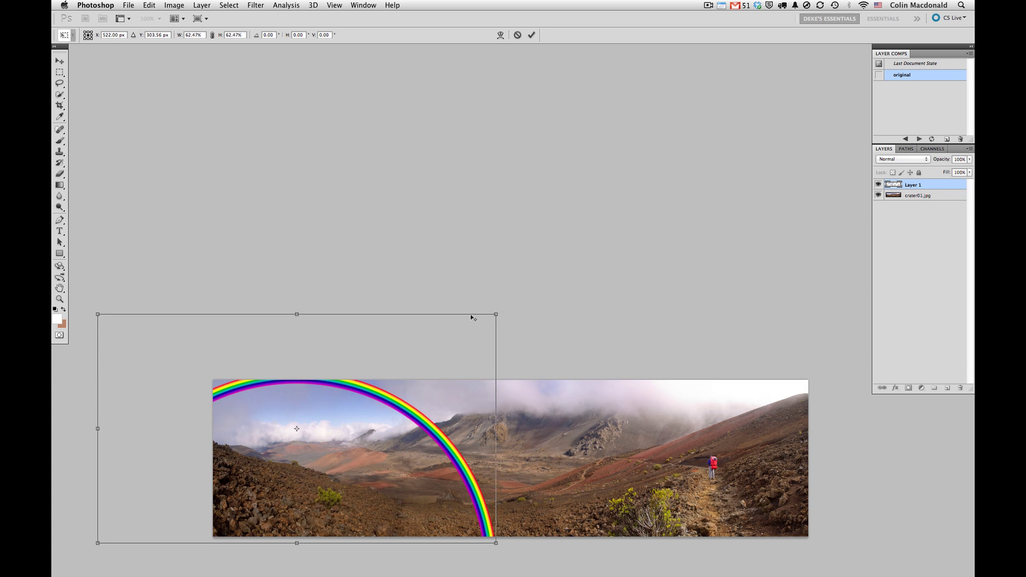
{"action": "left_click_drag", "start_coordinate": [499, 315], "coordinate": [461, 339]}
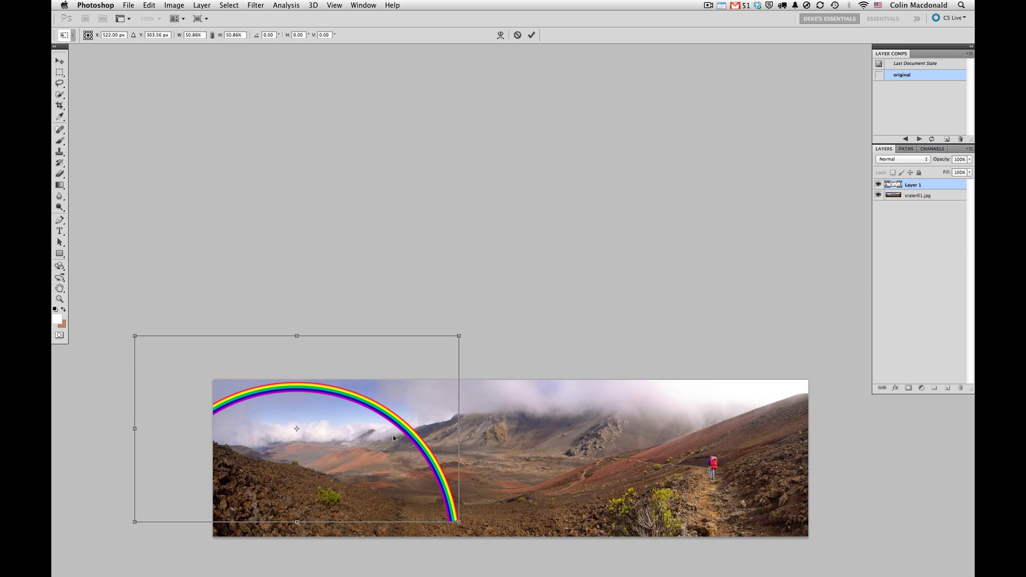
{"action": "key", "text": "Return"}
{"action": "key", "text": "g"}
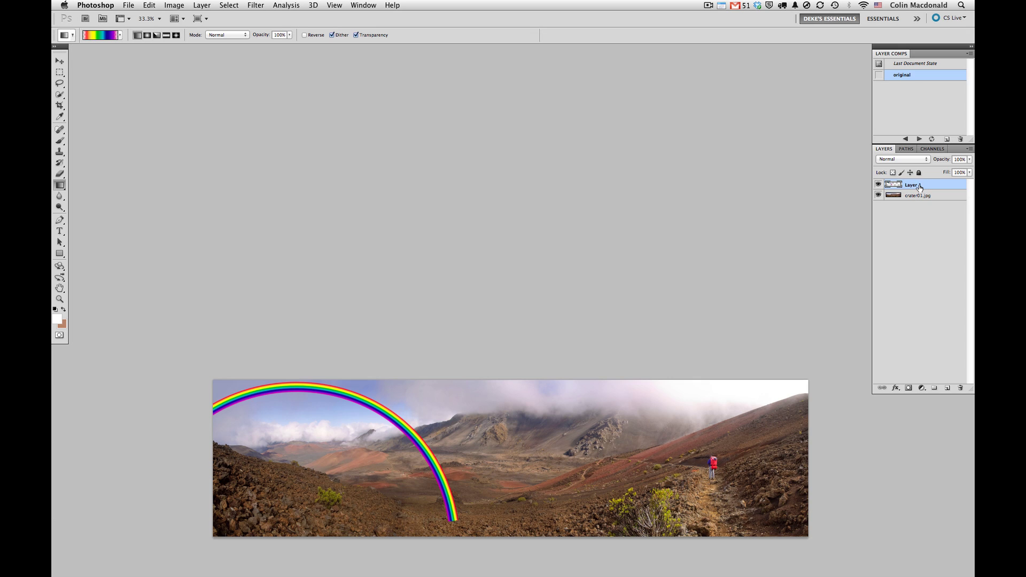
Rename Layer 1 to 'rainbow' and convert it to a smart object
{"action": "double_click", "coordinate": [919, 185]}
{"action": "type", "text": "rainbow"}
{"action": "key", "text": "Return"}
{"action": "right_click", "coordinate": [949, 186]}
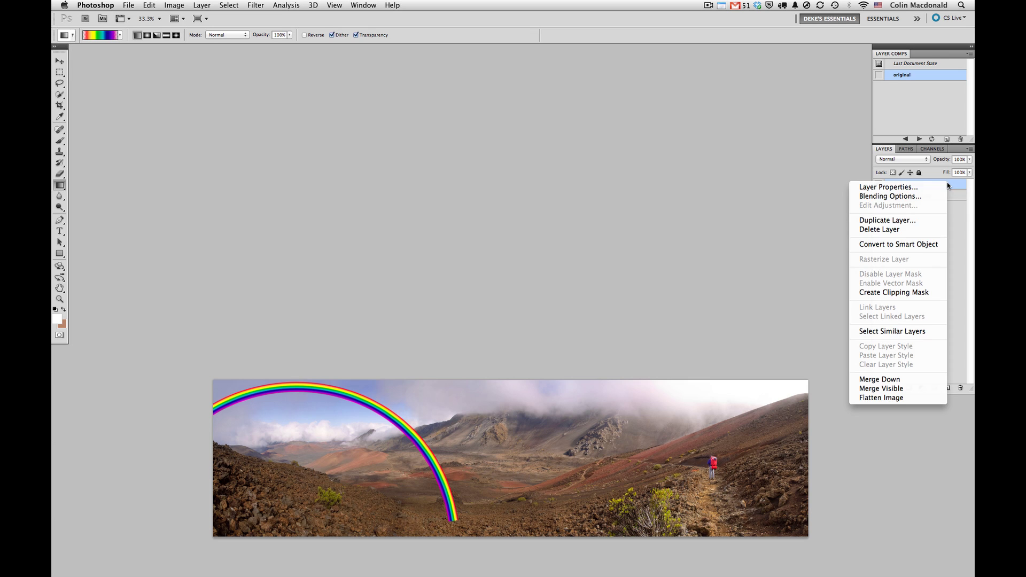
{"action": "left_click", "coordinate": [907, 244]}
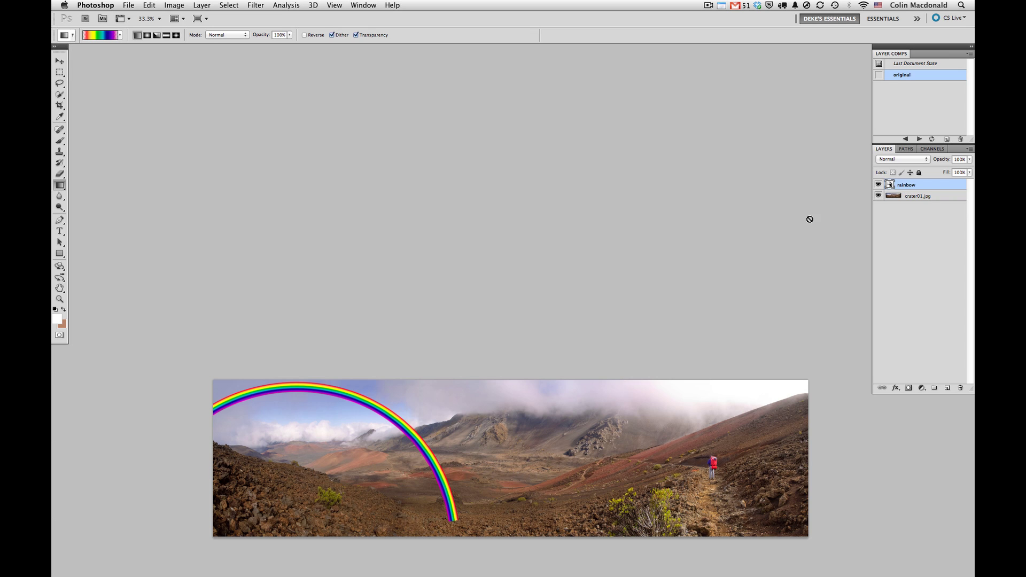
Apply a Gaussian Blur of about 17 pixels to the rainbow smart object
{"action": "left_click", "coordinate": [259, 6]}
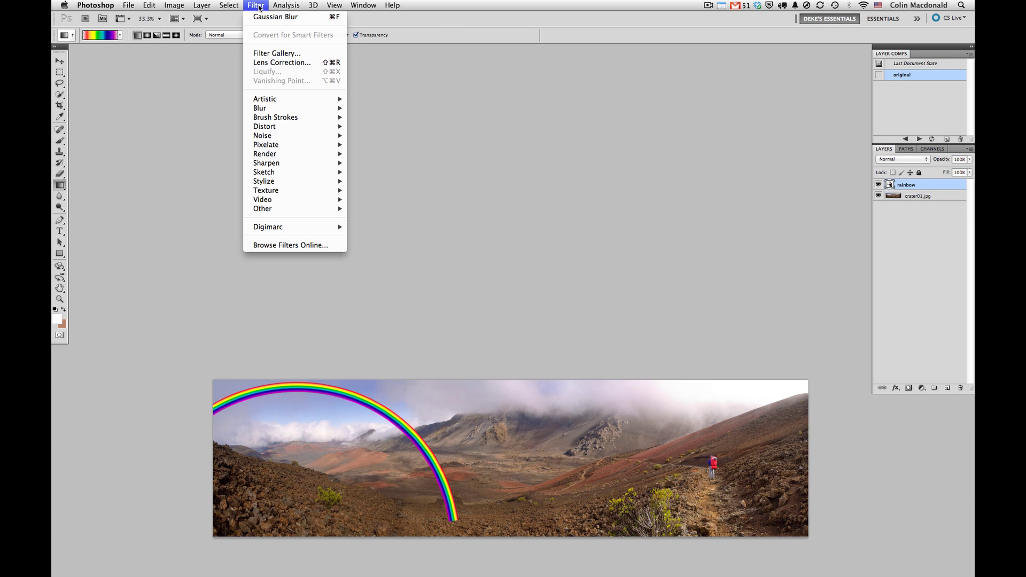
{"action": "mouse_move", "coordinate": [286, 107]}
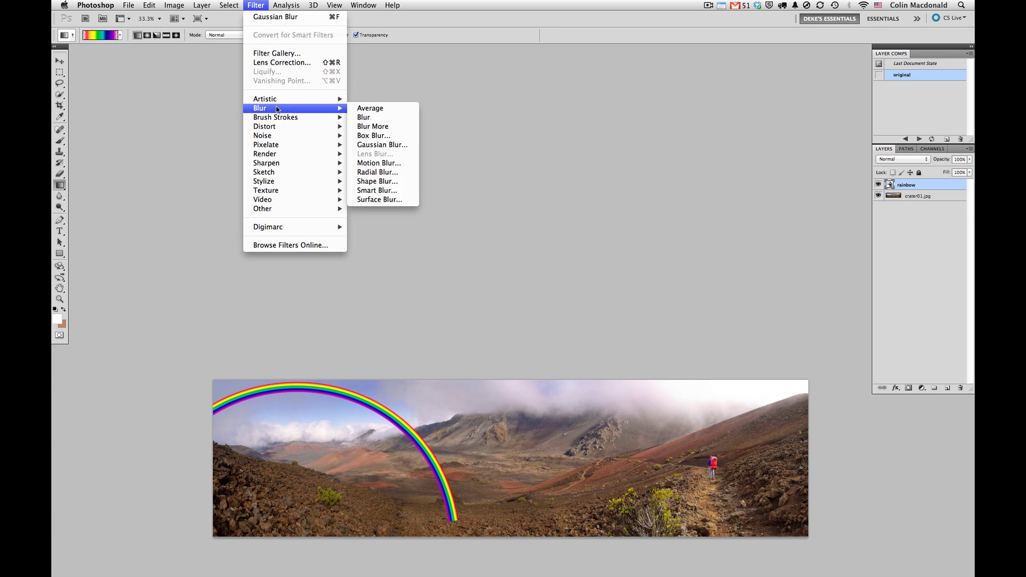
{"action": "left_click", "coordinate": [393, 145]}
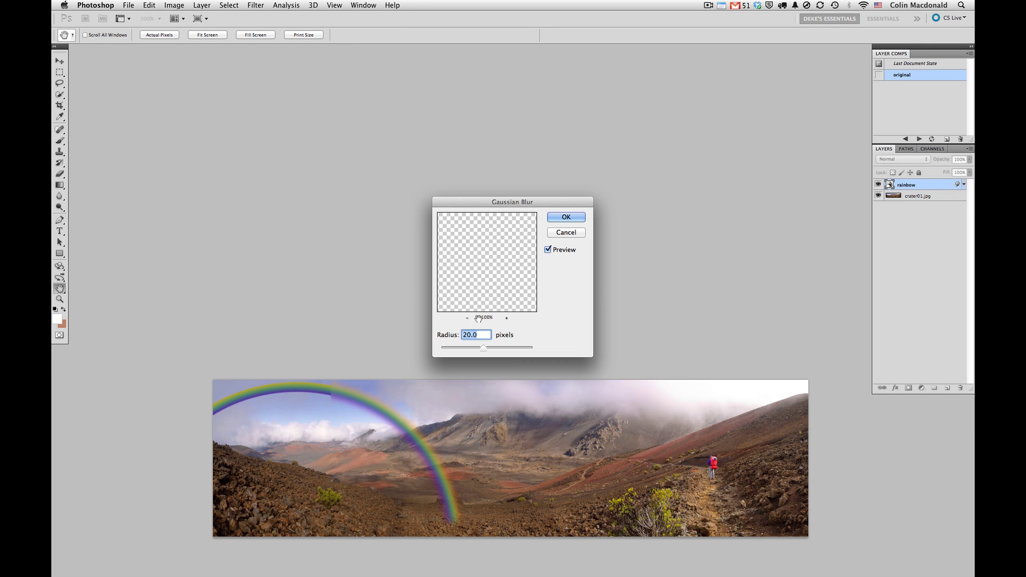
{"action": "left_click_drag", "start_coordinate": [479, 305], "coordinate": [512, 239]}
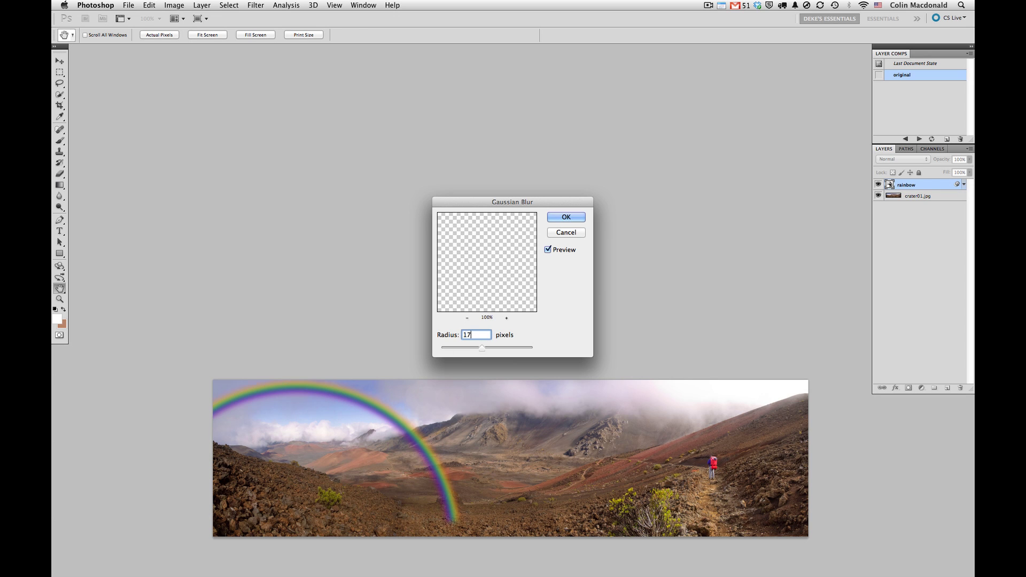
{"action": "key", "text": "Return"}
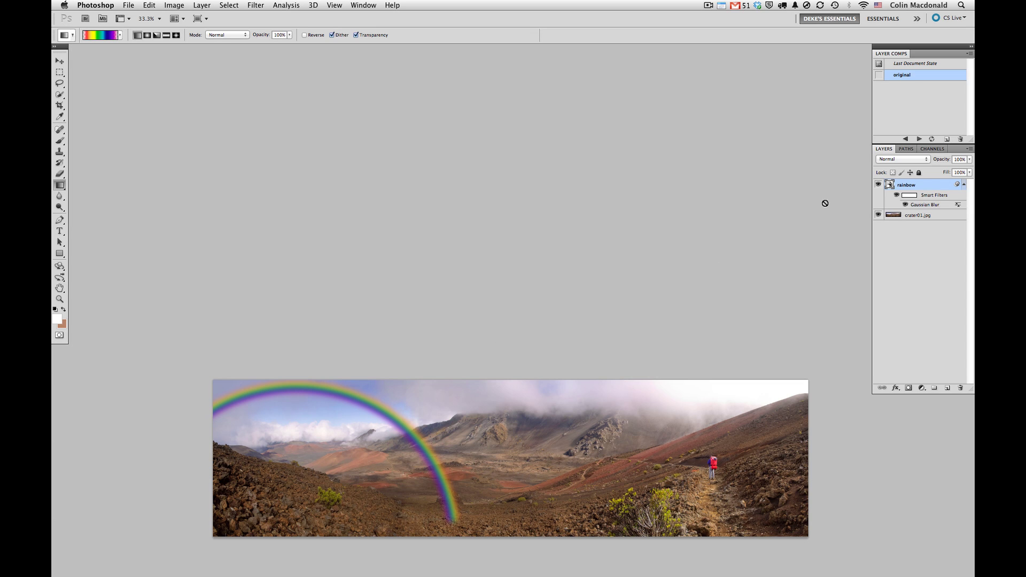
Set the rainbow layer's blend mode to Linear Light and its Fill to 50%
{"action": "left_click", "coordinate": [895, 160]}
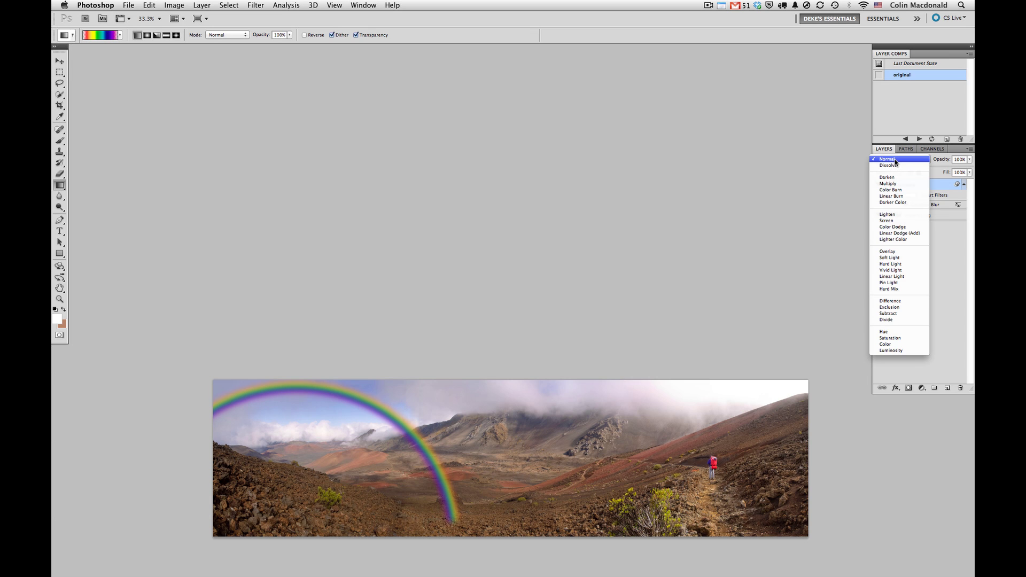
{"action": "left_click", "coordinate": [903, 277]}
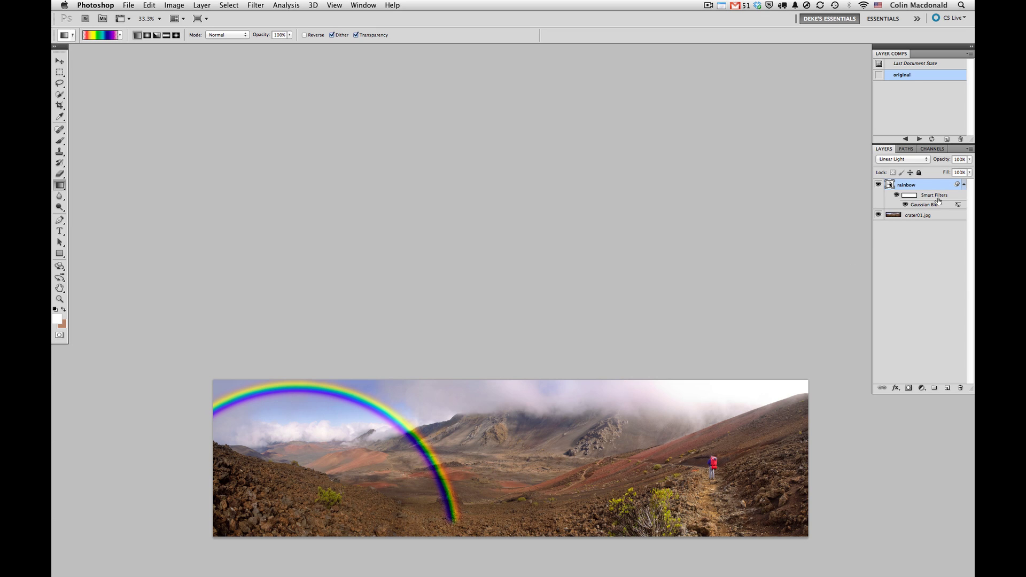
{"action": "left_click", "coordinate": [945, 173]}
{"action": "type", "text": "50"}
{"action": "key", "text": "Return"}
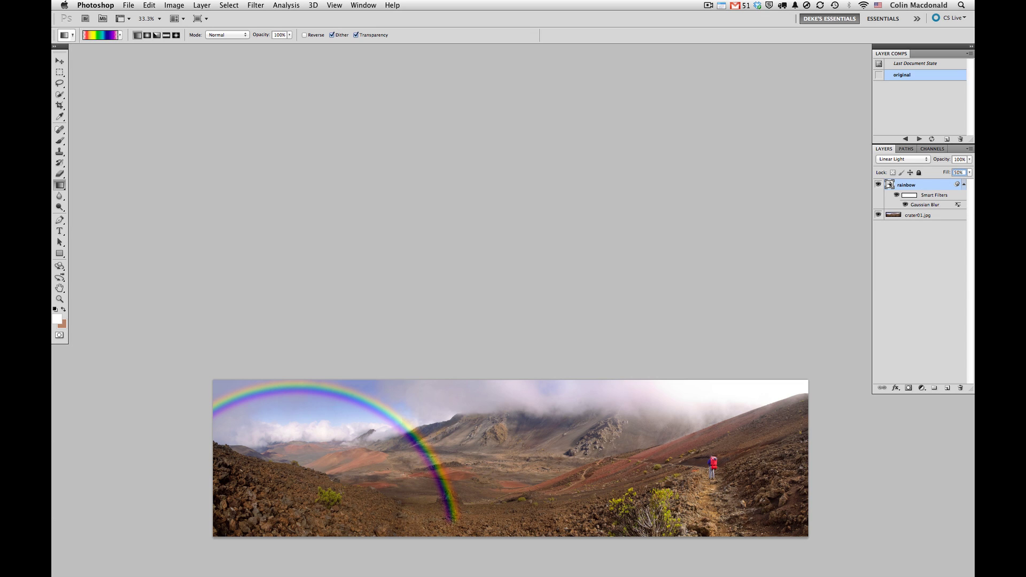
At 100% zoom, add a layer mask and brush black over the rainbow's lower tip
{"action": "key", "text": "super+1"}
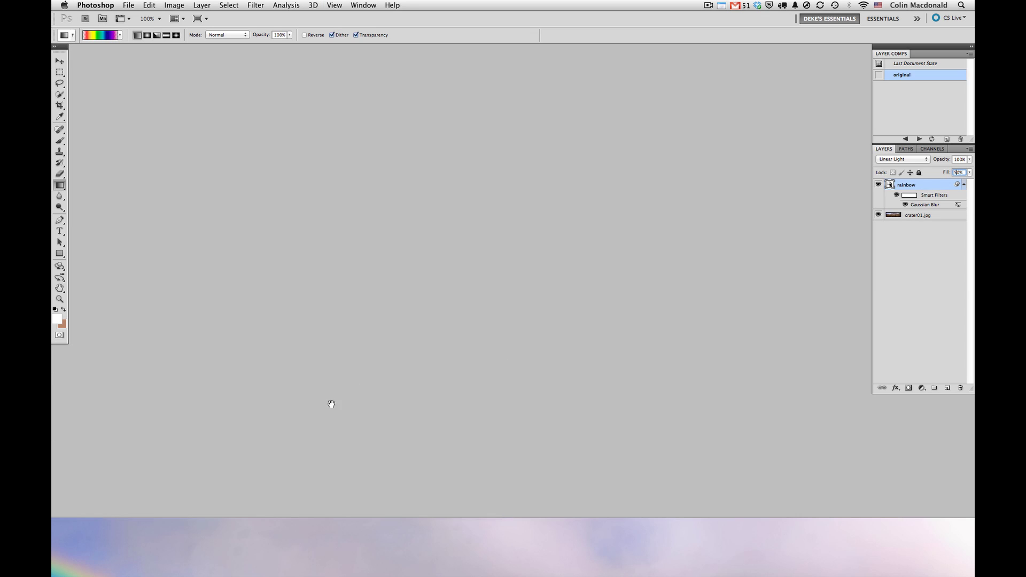
{"action": "left_click_drag", "start_coordinate": [328, 412], "coordinate": [538, 188]}
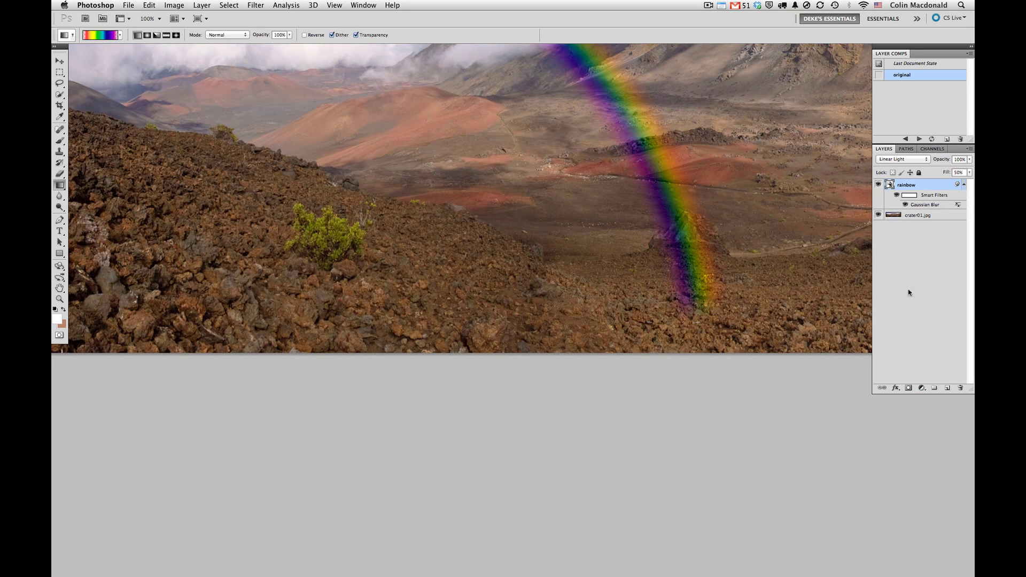
{"action": "left_click", "coordinate": [908, 388]}
{"action": "left_click", "coordinate": [59, 141]}
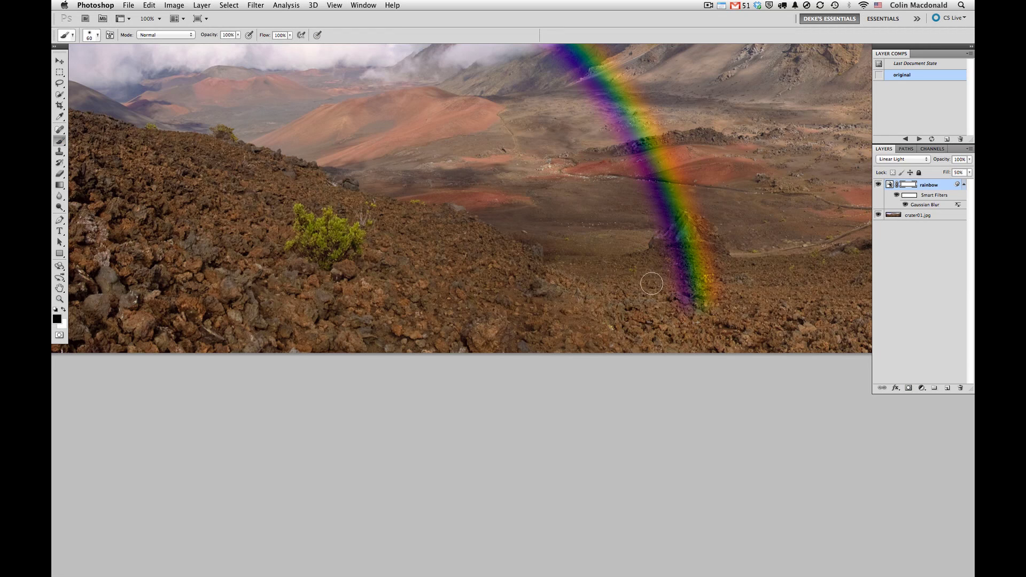
{"action": "mouse_move", "coordinate": [702, 286]}
{"action": "left_mouse_down"}
{"action": "mouse_move", "coordinate": [683, 296]}
{"action": "mouse_move", "coordinate": [716, 262]}
{"action": "mouse_move", "coordinate": [680, 263]}
{"action": "mouse_move", "coordinate": [695, 224]}
{"action": "mouse_move", "coordinate": [667, 239]}
{"action": "mouse_move", "coordinate": [684, 222]}
{"action": "mouse_move", "coordinate": [721, 237]}
{"action": "mouse_move", "coordinate": [673, 265]}
{"action": "mouse_move", "coordinate": [667, 286]}
{"action": "mouse_move", "coordinate": [704, 266]}
{"action": "mouse_move", "coordinate": [671, 306]}
{"action": "mouse_move", "coordinate": [731, 277]}
{"action": "mouse_move", "coordinate": [706, 306]}
{"action": "mouse_move", "coordinate": [681, 297]}
{"action": "left_mouse_up"}
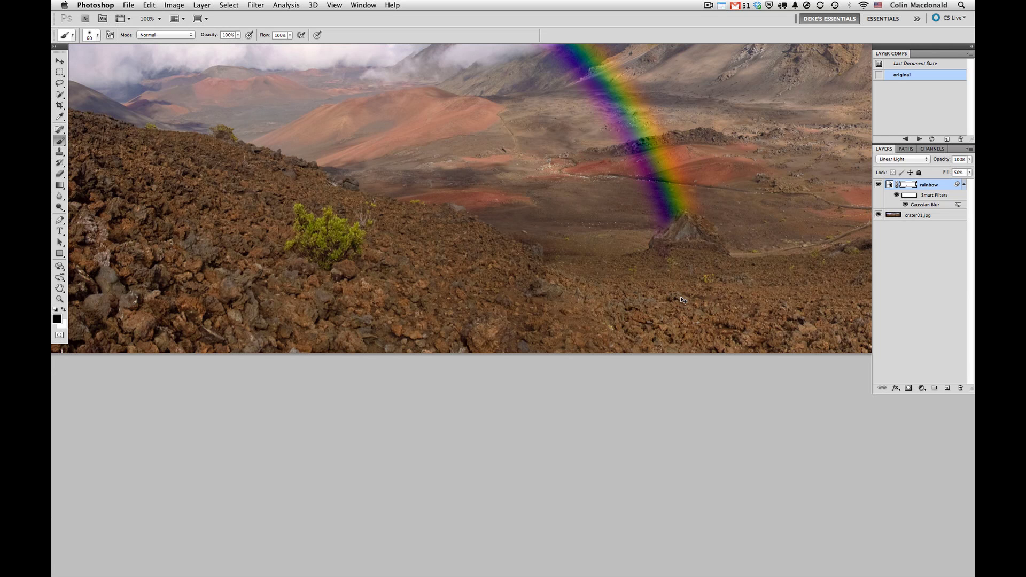
{"action": "key", "text": "super+0"}
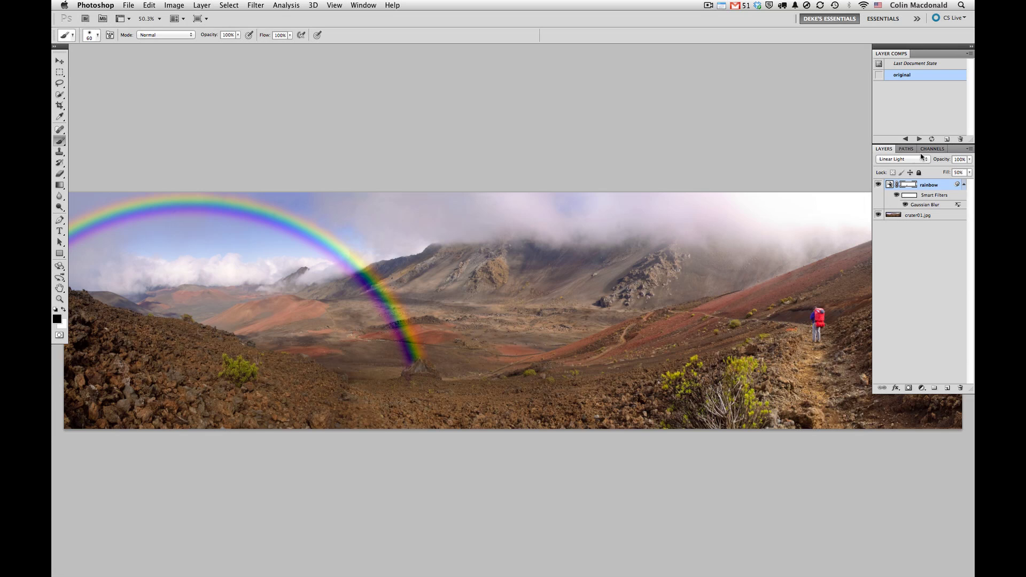
Save a 'rainbow' layer comp, hide the rainbow layer, and add an empty Layer 1
{"action": "left_click", "coordinate": [947, 140]}
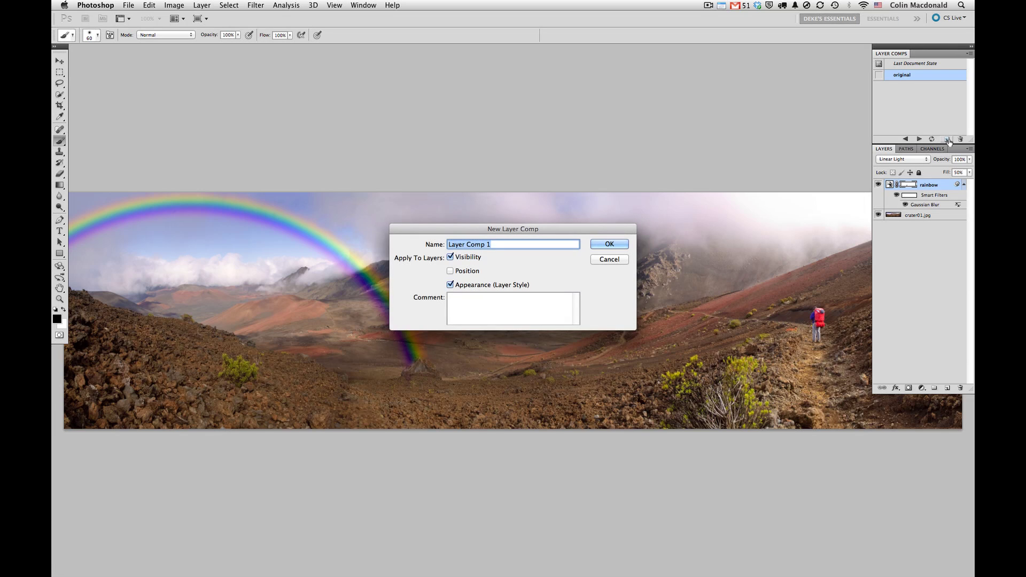
{"action": "type", "text": "rainbow"}
{"action": "key", "text": "Return"}
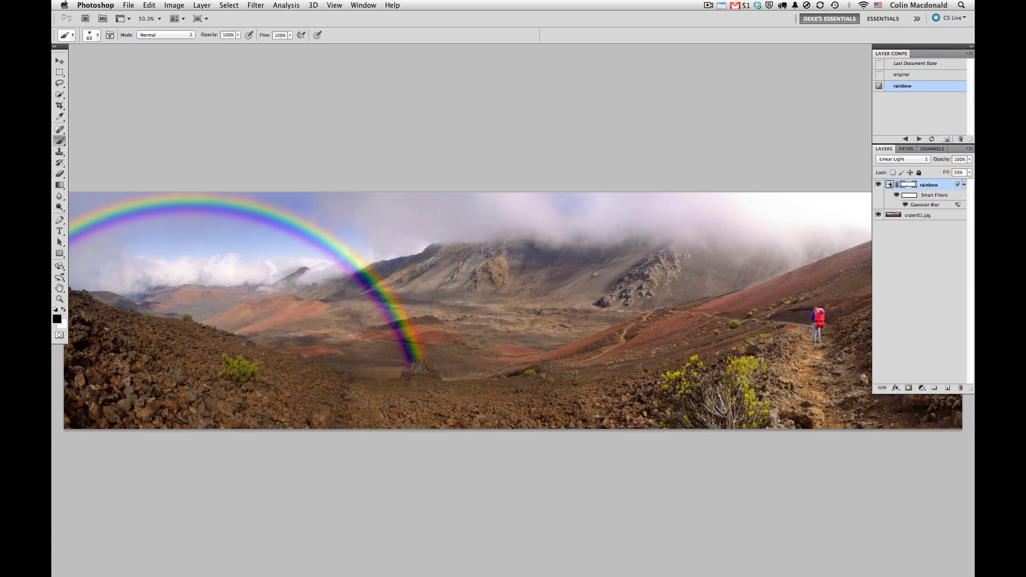
{"action": "left_click", "coordinate": [878, 184]}
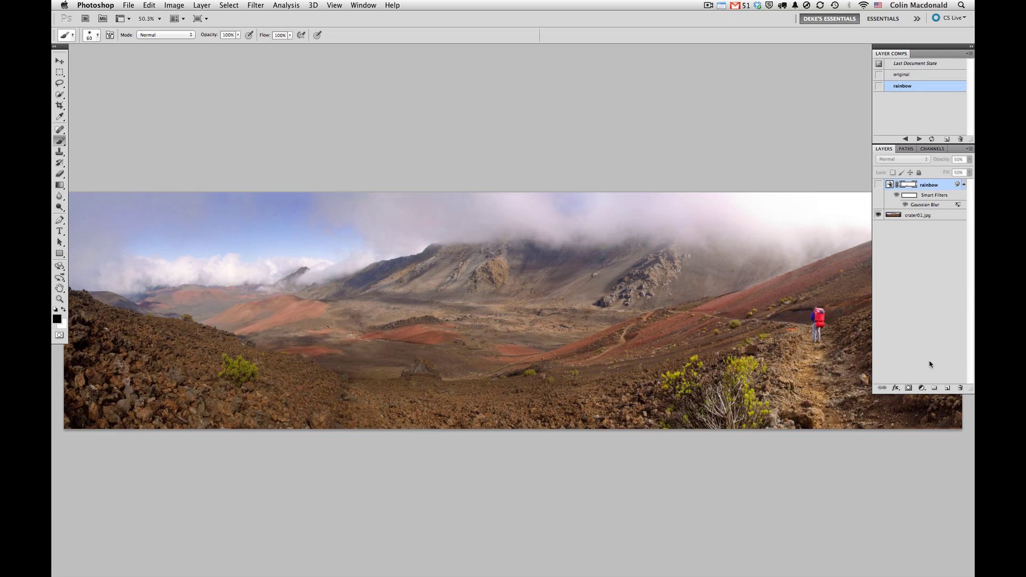
{"action": "left_click", "coordinate": [947, 389]}
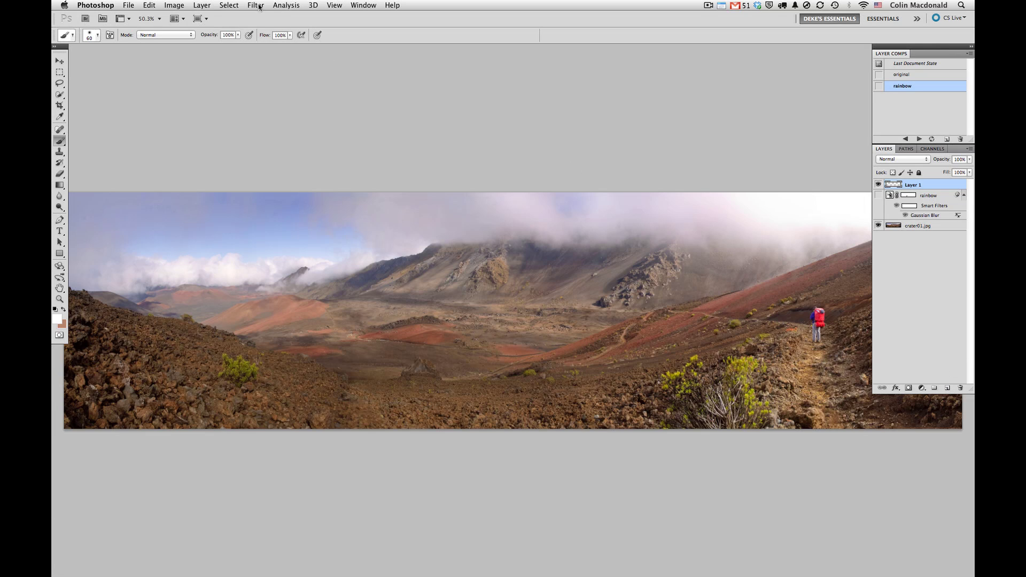
Use Color Range to sample the red ground at Fuzziness 63 and select it
{"action": "left_click", "coordinate": [231, 5]}
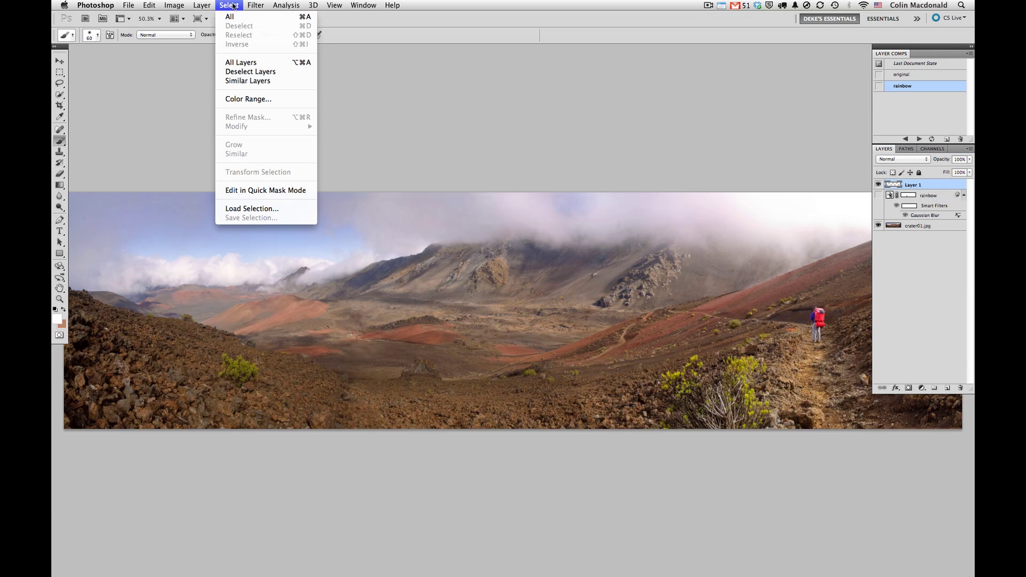
{"action": "left_click", "coordinate": [249, 99]}
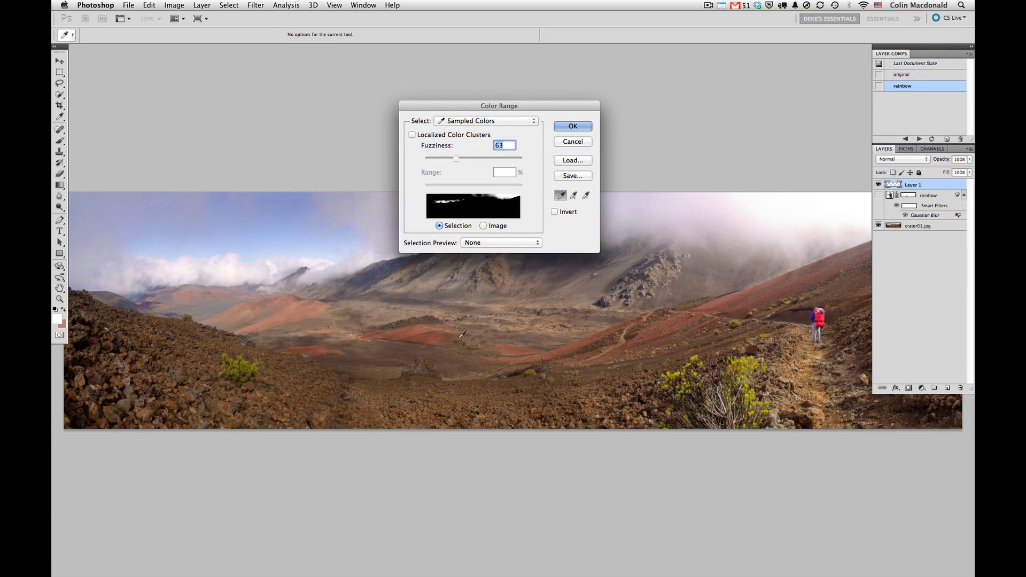
{"action": "left_click", "coordinate": [416, 329]}
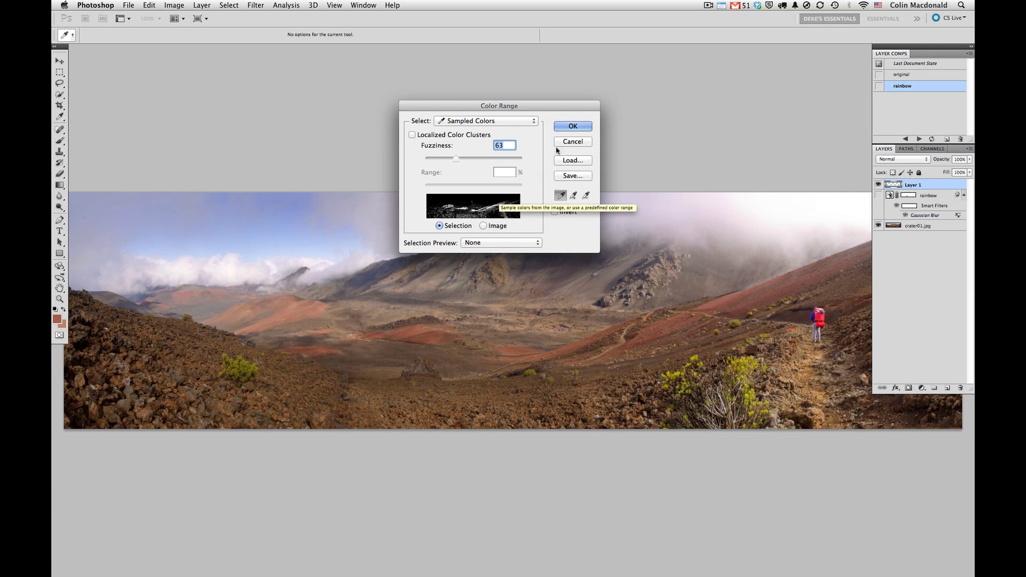
{"action": "left_click", "coordinate": [576, 129]}
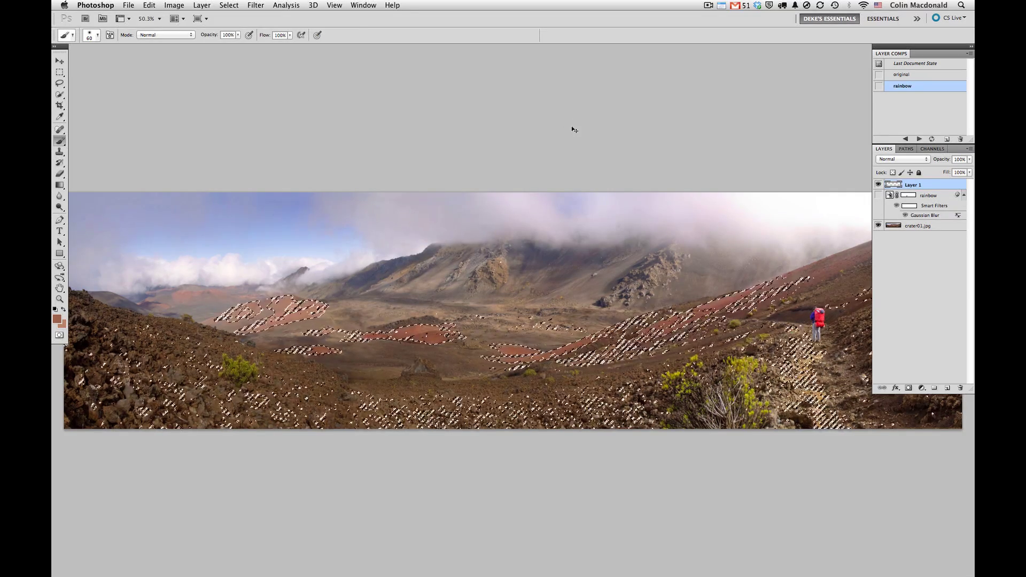
With edges hidden, fill the selection on Layer 1 with white, then deselect
{"action": "key", "text": "super+h"}
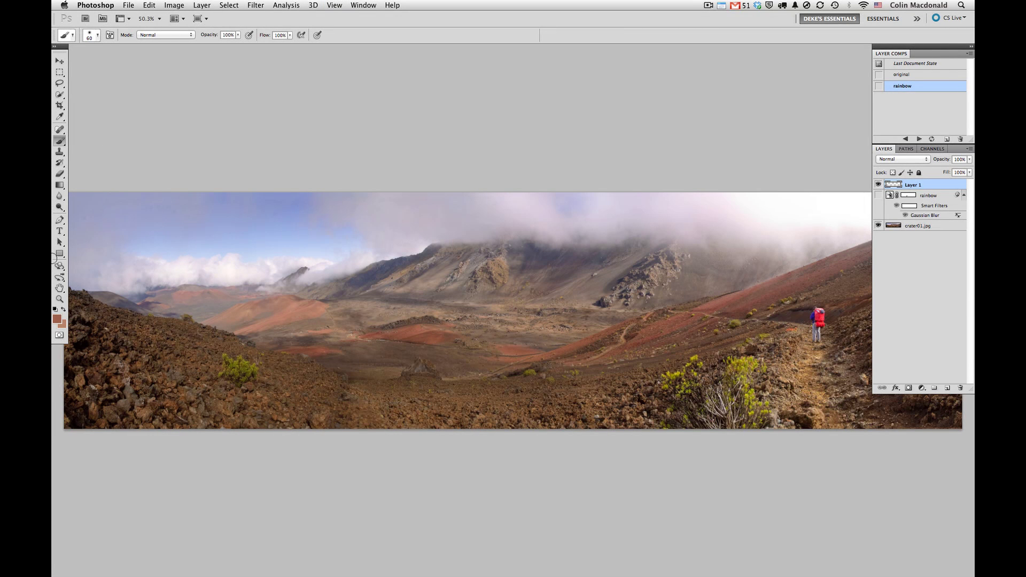
{"action": "key", "text": "d"}
{"action": "key", "text": "x"}
{"action": "key", "text": "alt"}
{"action": "left_click", "coordinate": [225, 270], "text": "alt"}
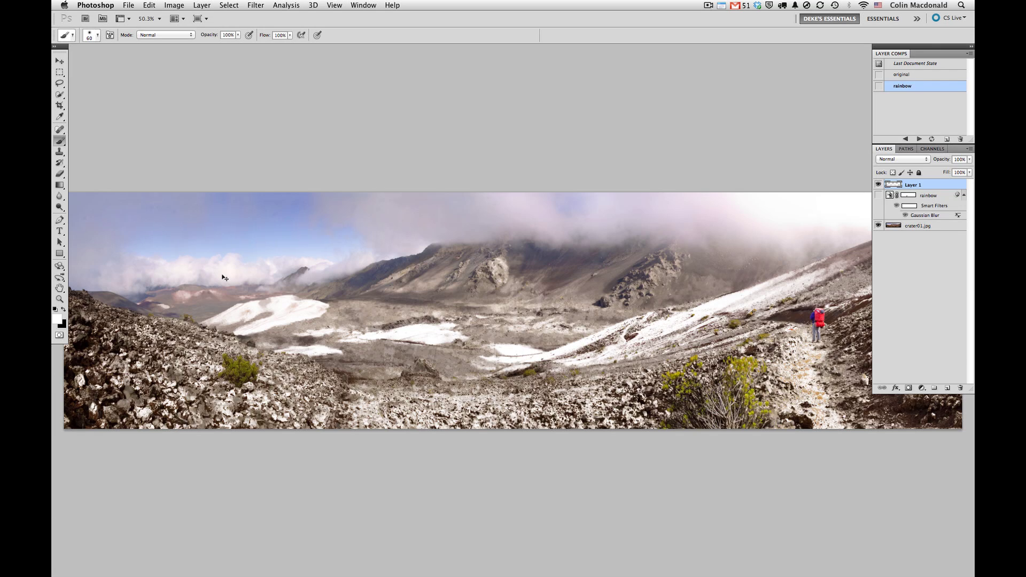
{"action": "key", "text": "super+d"}
Give crater01.jpg a blue #485da1 Color Overlay in Multiply mode at 51% opacity
{"action": "left_click", "coordinate": [936, 227]}
{"action": "left_click", "coordinate": [895, 388]}
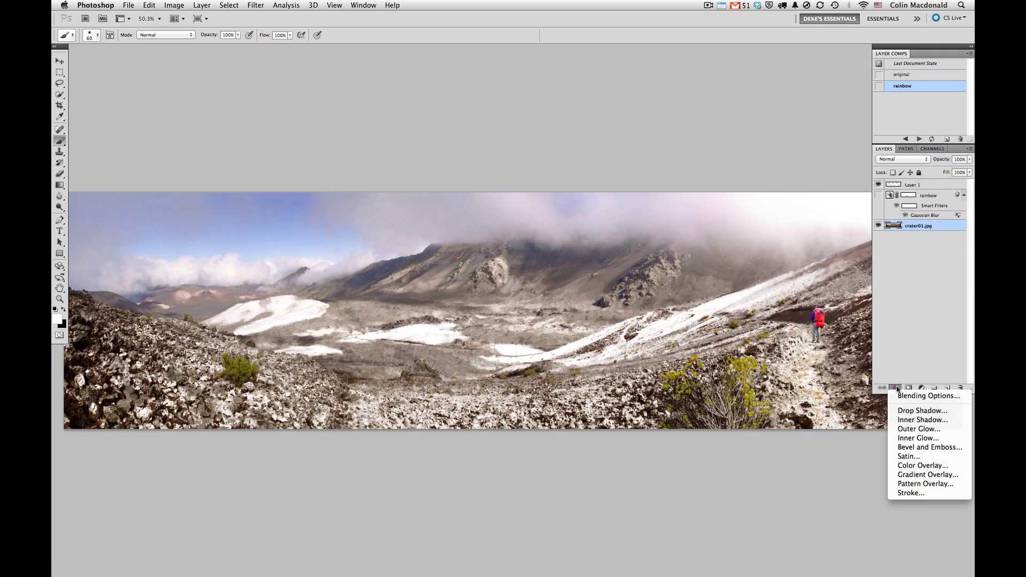
{"action": "left_click", "coordinate": [922, 466]}
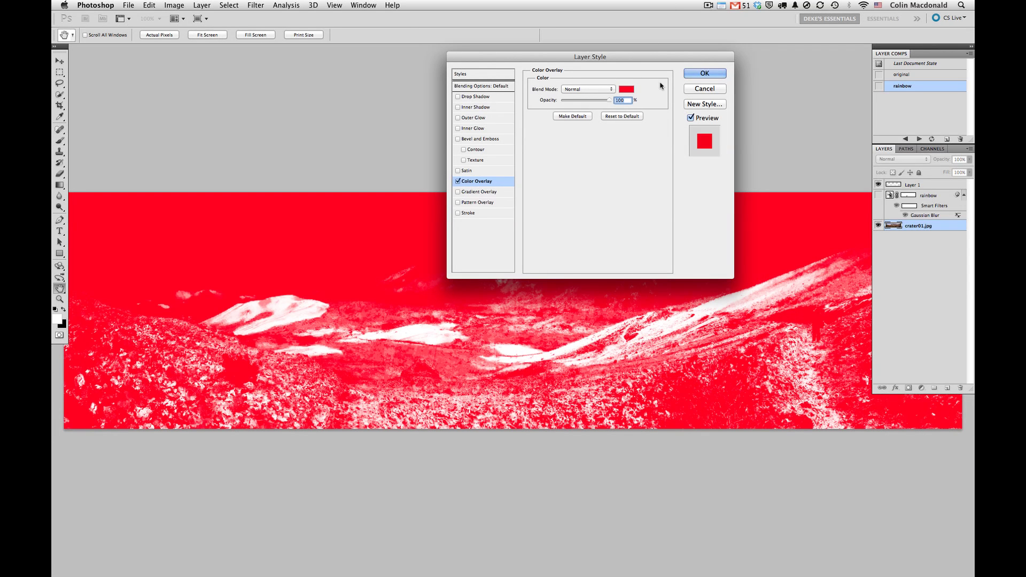
{"action": "left_click", "coordinate": [626, 89]}
{"action": "left_click", "coordinate": [518, 258]}
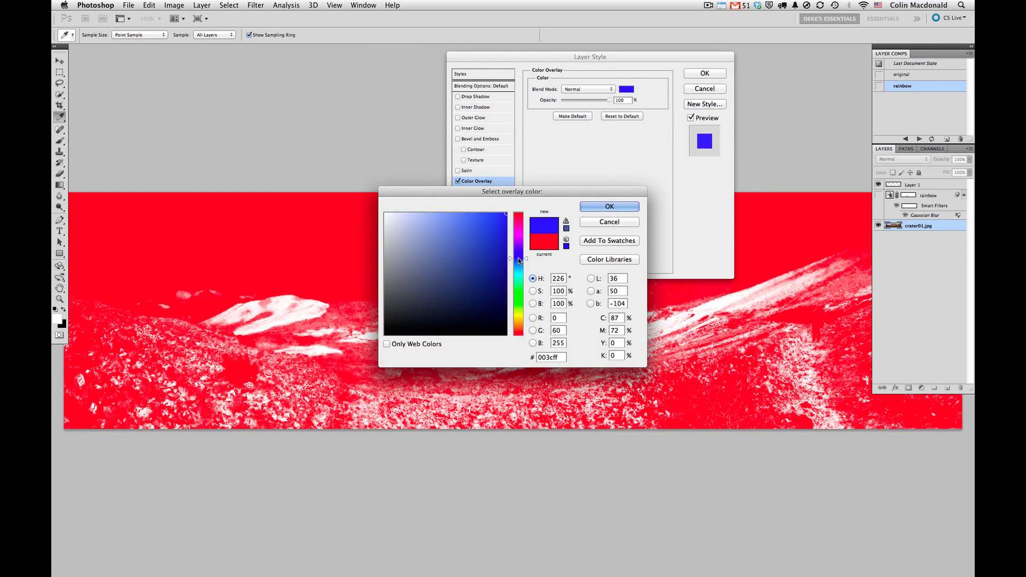
{"action": "left_click", "coordinate": [452, 258]}
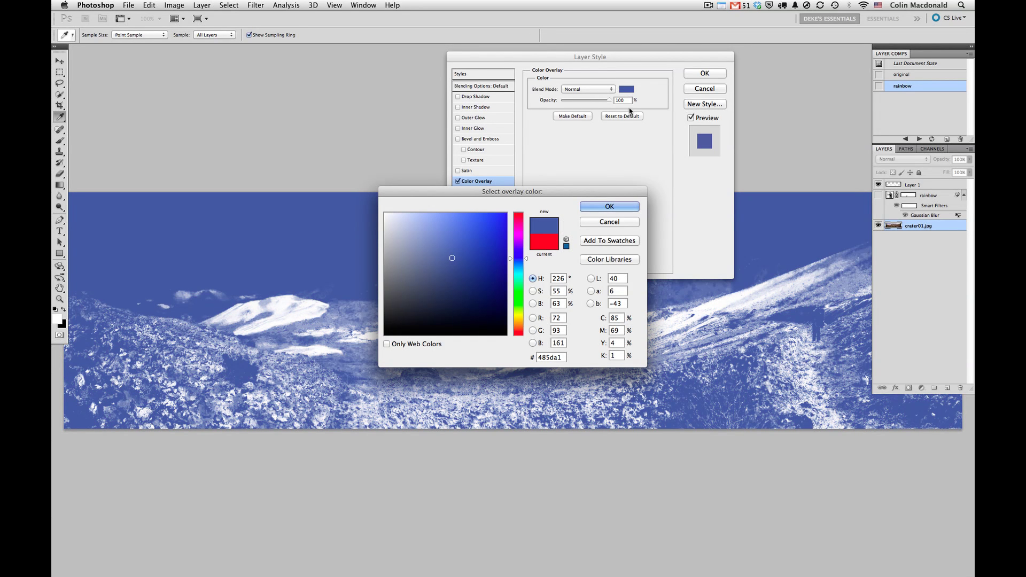
{"action": "left_click", "coordinate": [623, 204]}
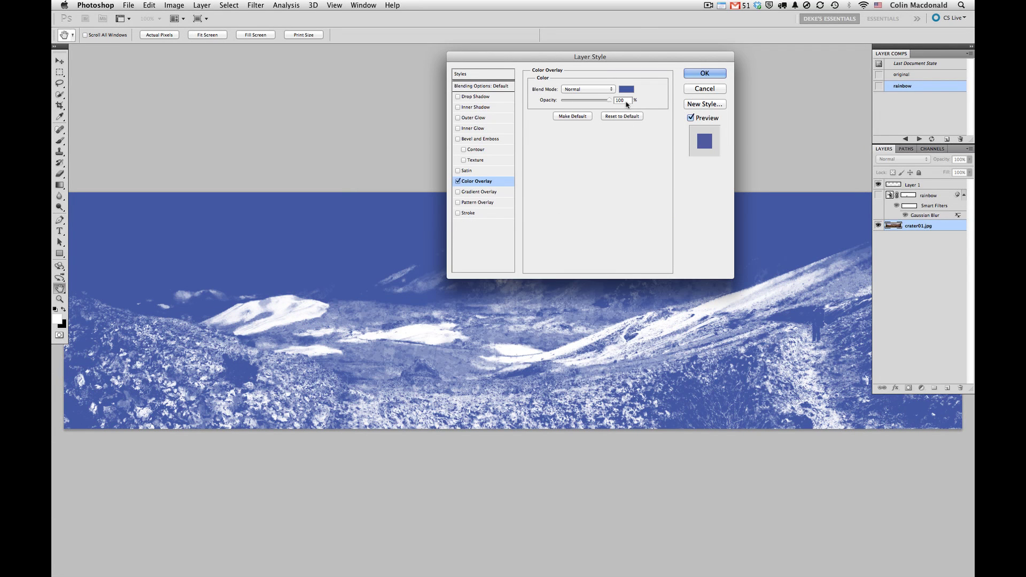
{"action": "left_click", "coordinate": [601, 91]}
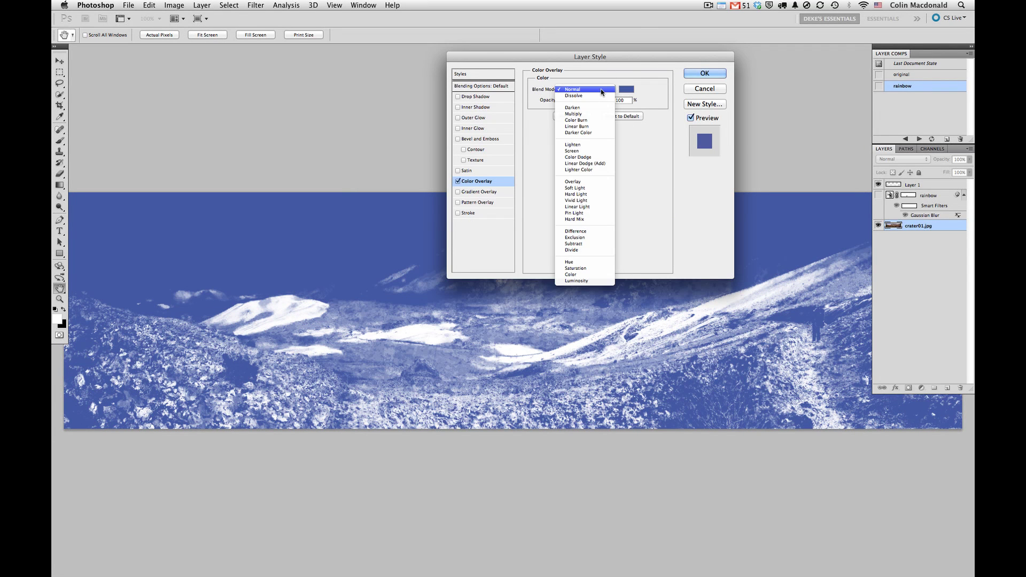
{"action": "left_click", "coordinate": [592, 116]}
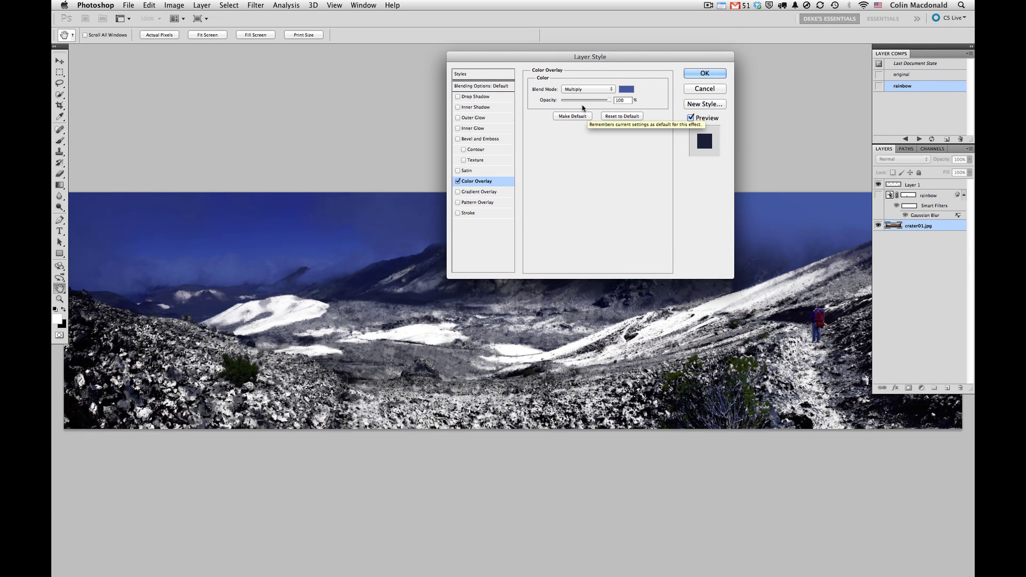
{"action": "left_click_drag", "start_coordinate": [611, 103], "coordinate": [586, 104]}
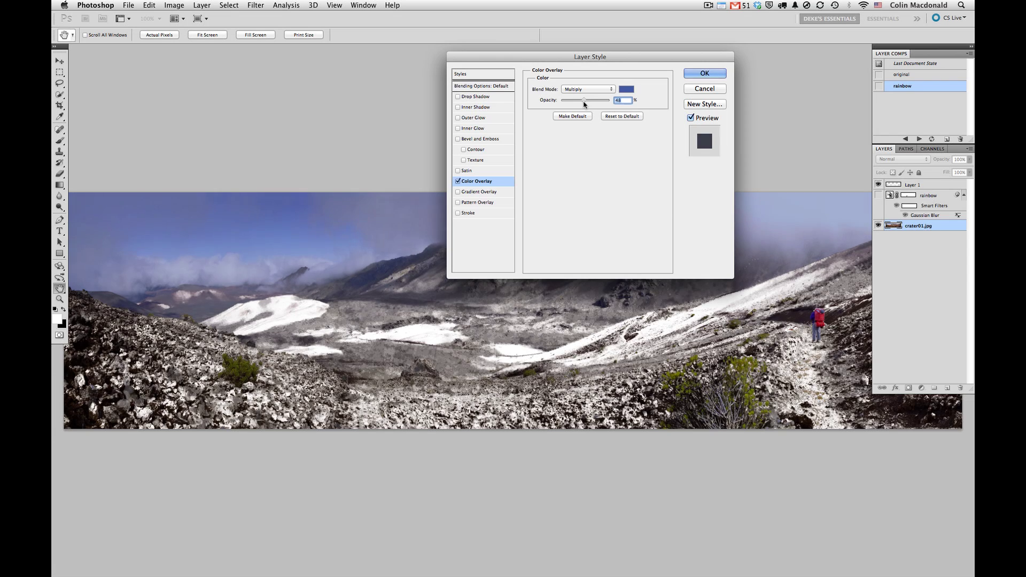
{"action": "left_click", "coordinate": [705, 72]}
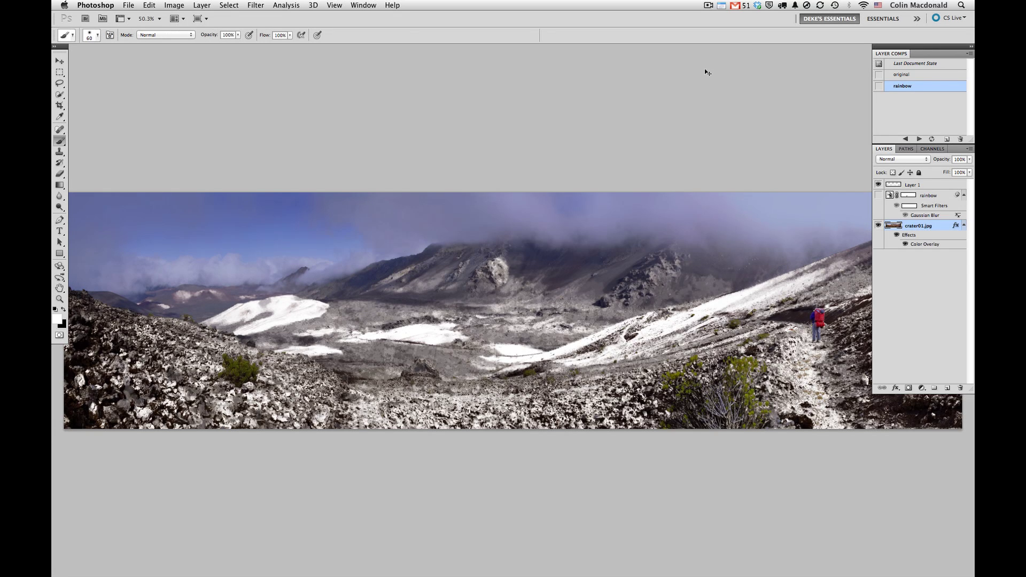
Rename Layer 1 to 'snow'
{"action": "key", "text": "super+minus"}
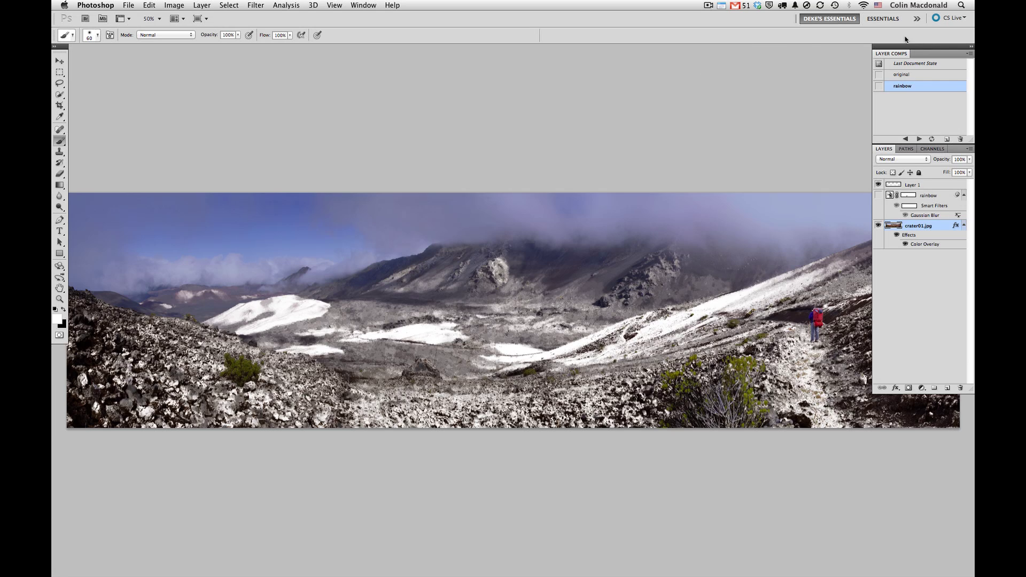
{"action": "double_click", "coordinate": [920, 186]}
{"action": "type", "text": "snow"}
{"action": "key", "text": "Return"}
Add a new Screen-mode layer filled with Screen-neutral black
{"action": "key", "text": "super+shift+n"}
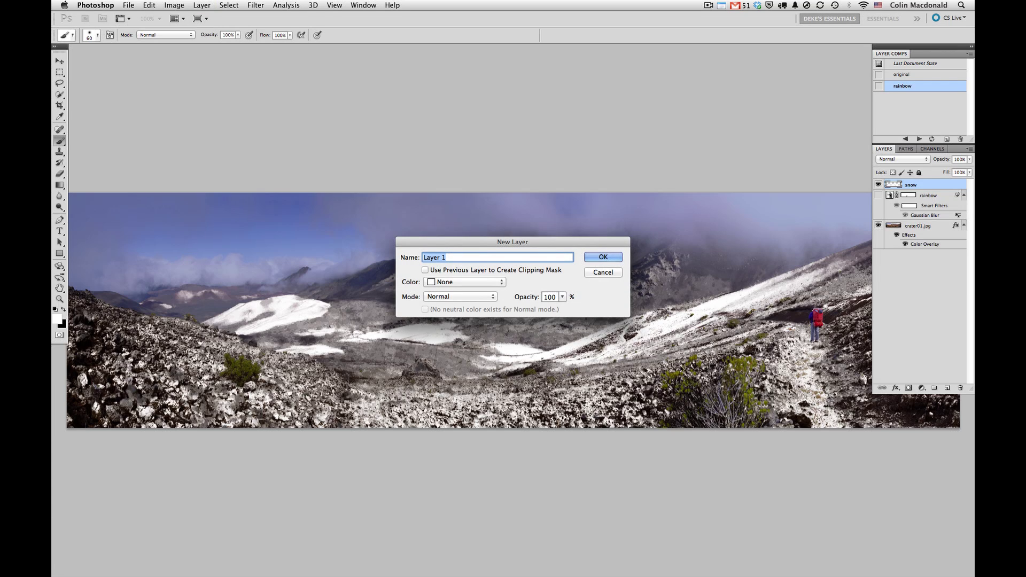
{"action": "left_click", "coordinate": [480, 296]}
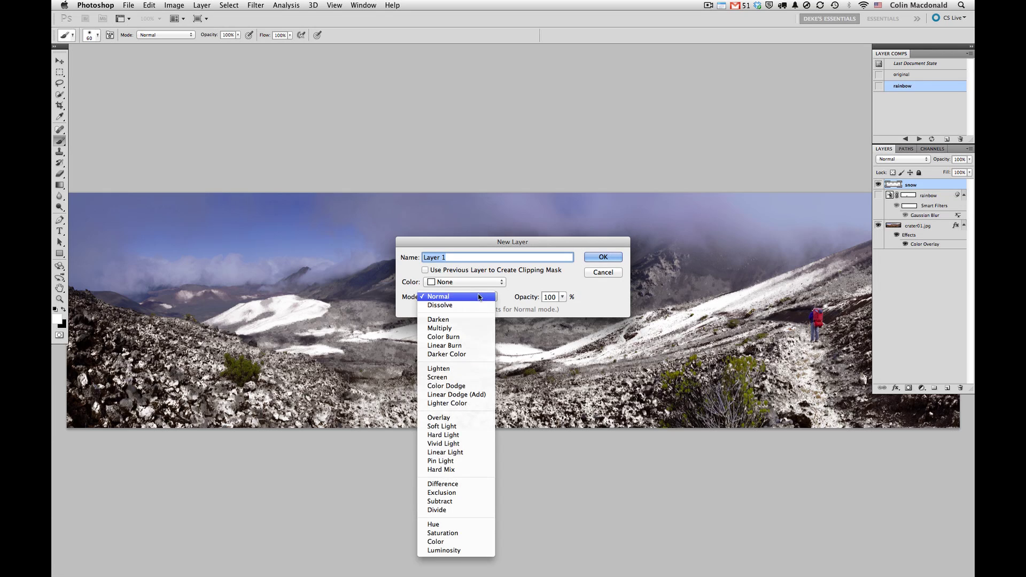
{"action": "left_click", "coordinate": [458, 377]}
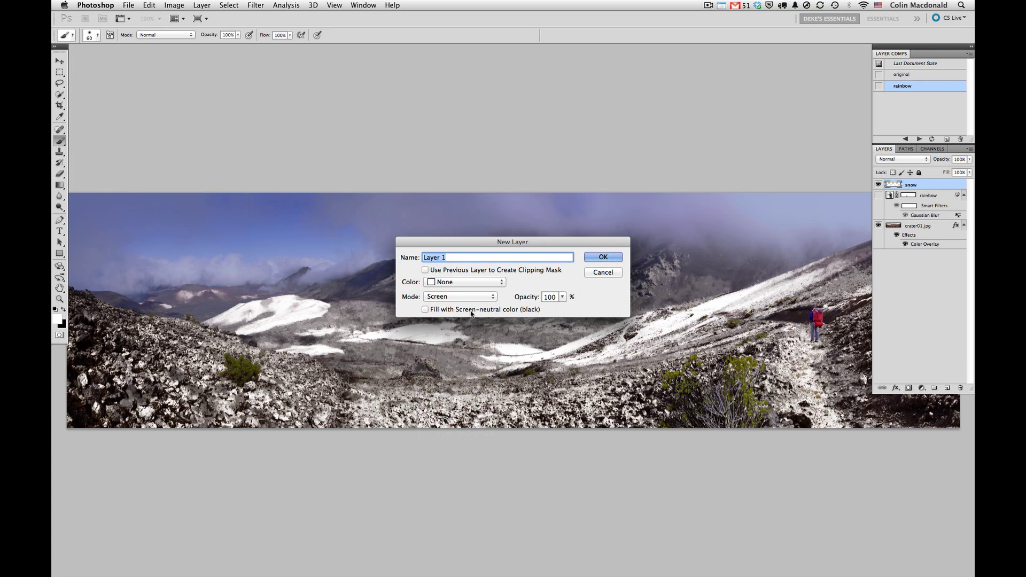
{"action": "left_click", "coordinate": [471, 314]}
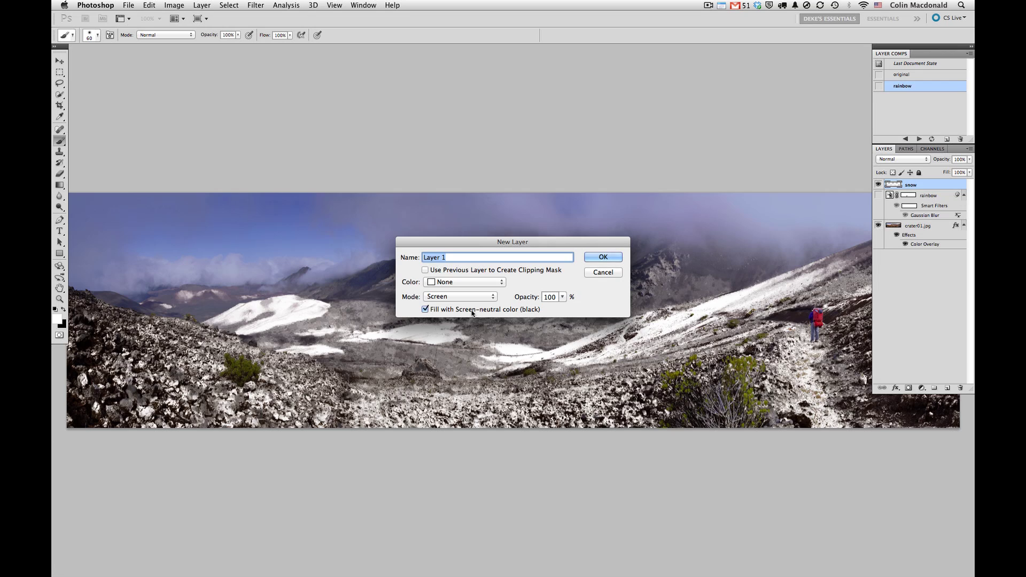
{"action": "left_click", "coordinate": [612, 261]}
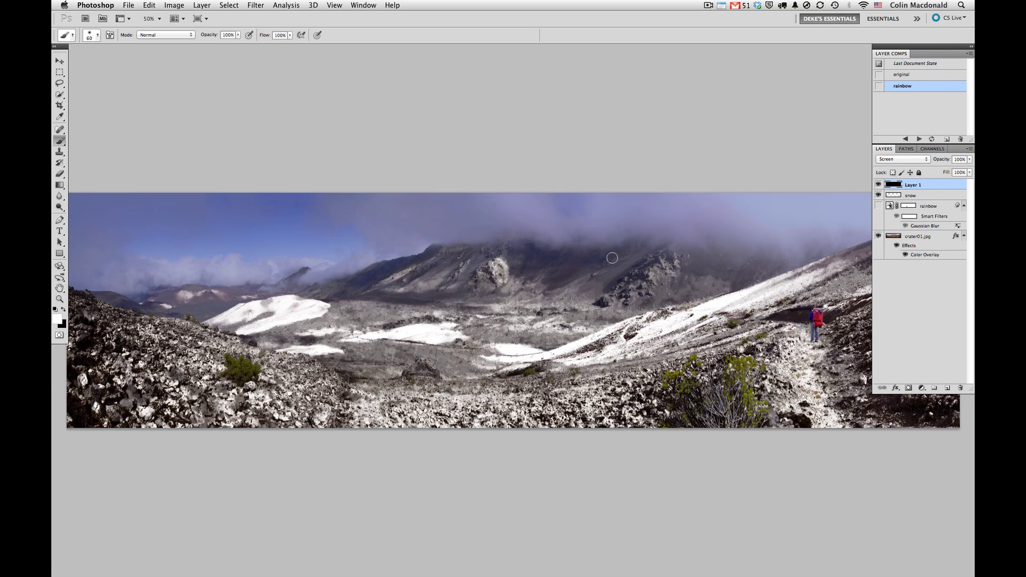
Add 61.26% Gaussian monochromatic noise to the black Screen layer
{"action": "left_click", "coordinate": [255, 4]}
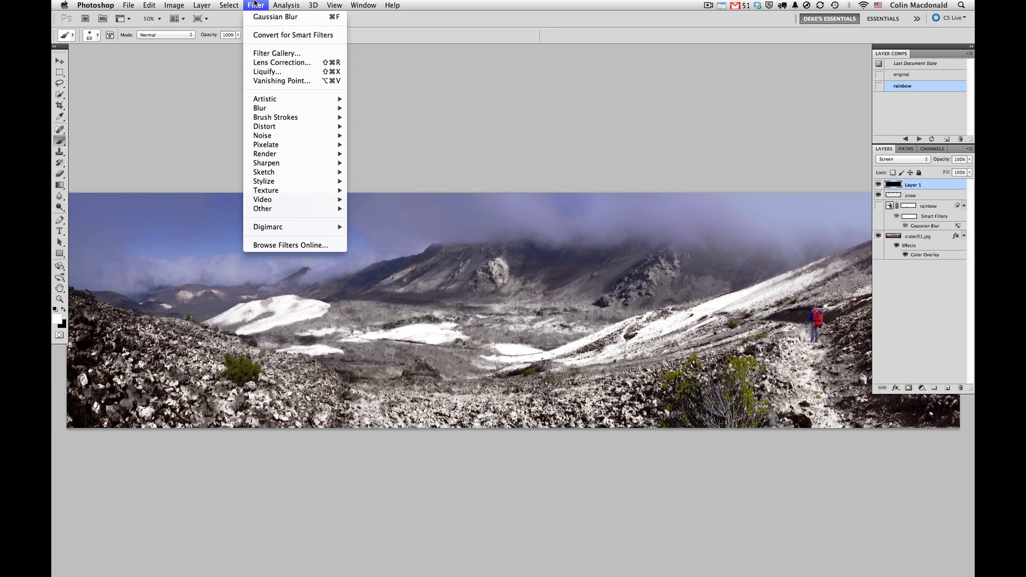
{"action": "mouse_move", "coordinate": [277, 136]}
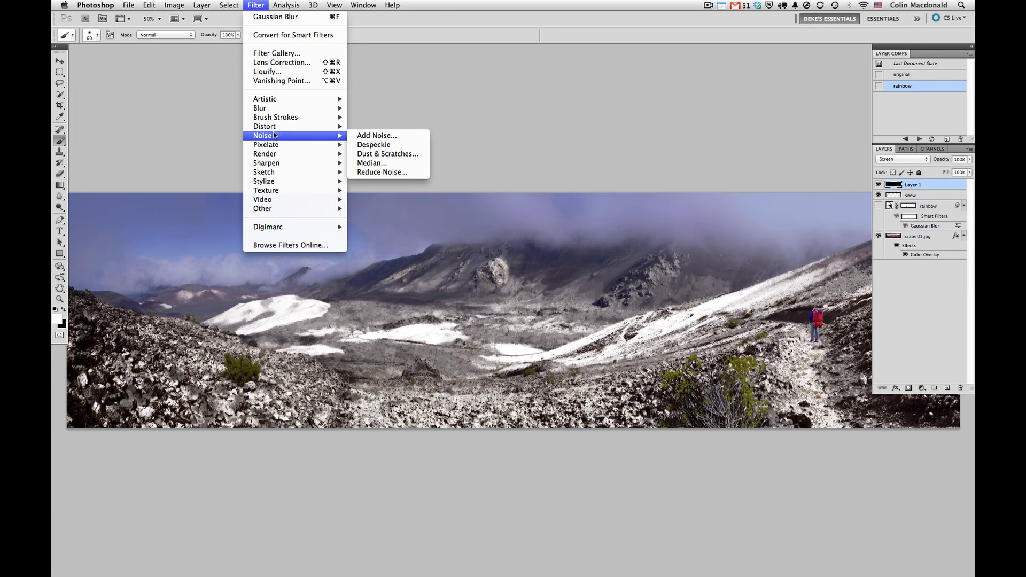
{"action": "left_click", "coordinate": [377, 136]}
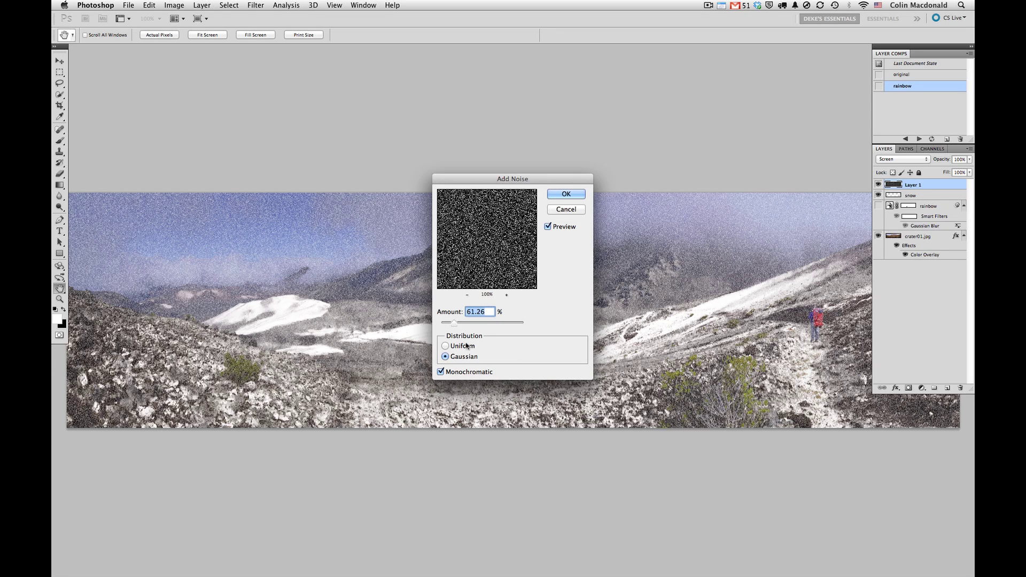
{"action": "left_click", "coordinate": [565, 194]}
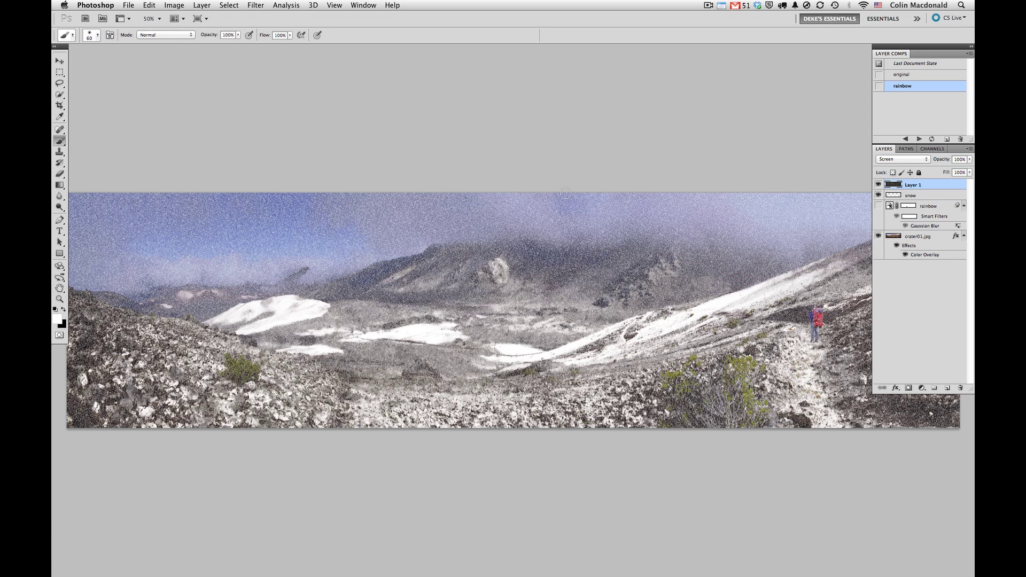
Streak the noise with a -45°, 6-pixel Motion Blur
{"action": "left_click", "coordinate": [260, 4]}
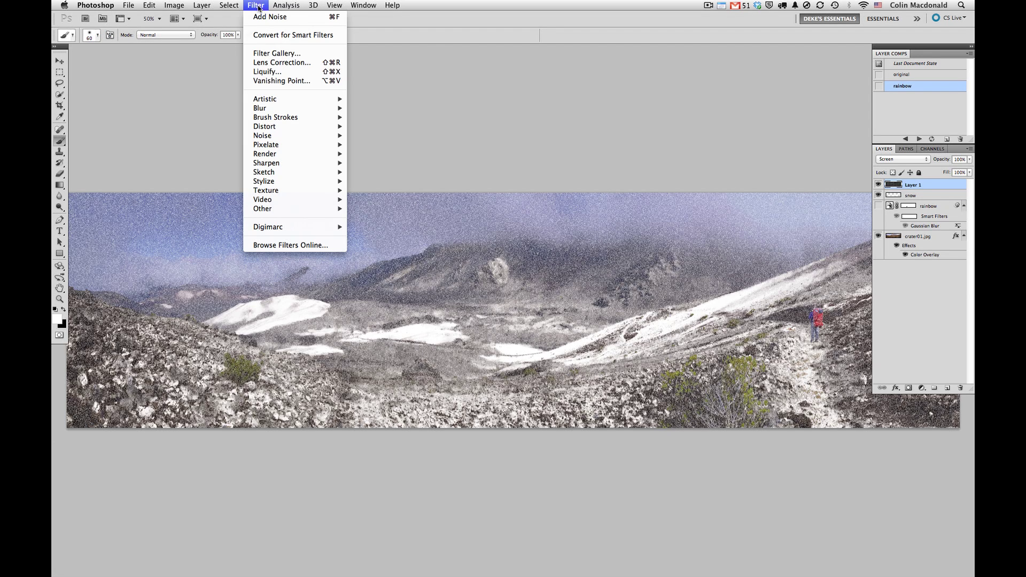
{"action": "mouse_move", "coordinate": [270, 108]}
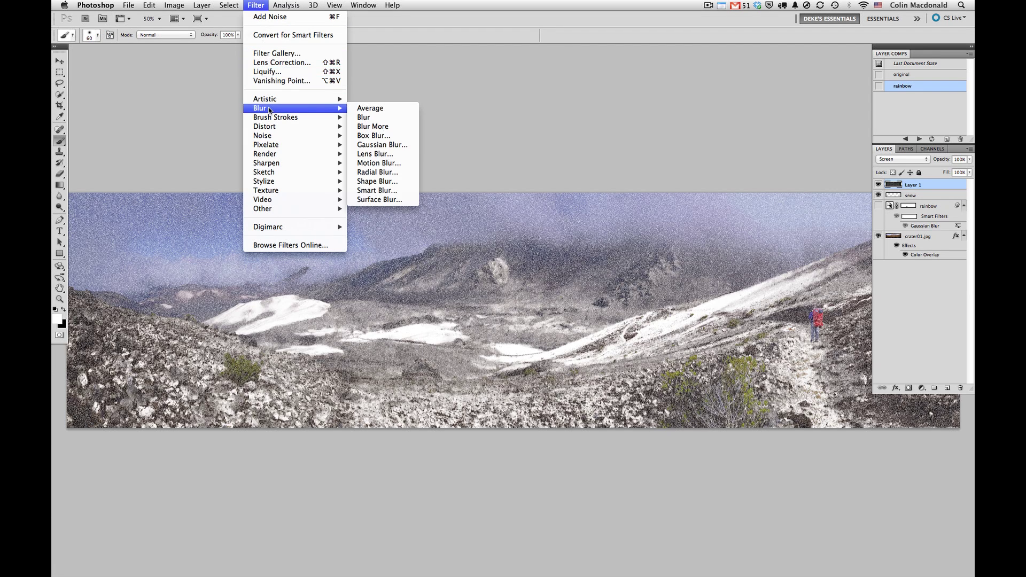
{"action": "left_click", "coordinate": [379, 163]}
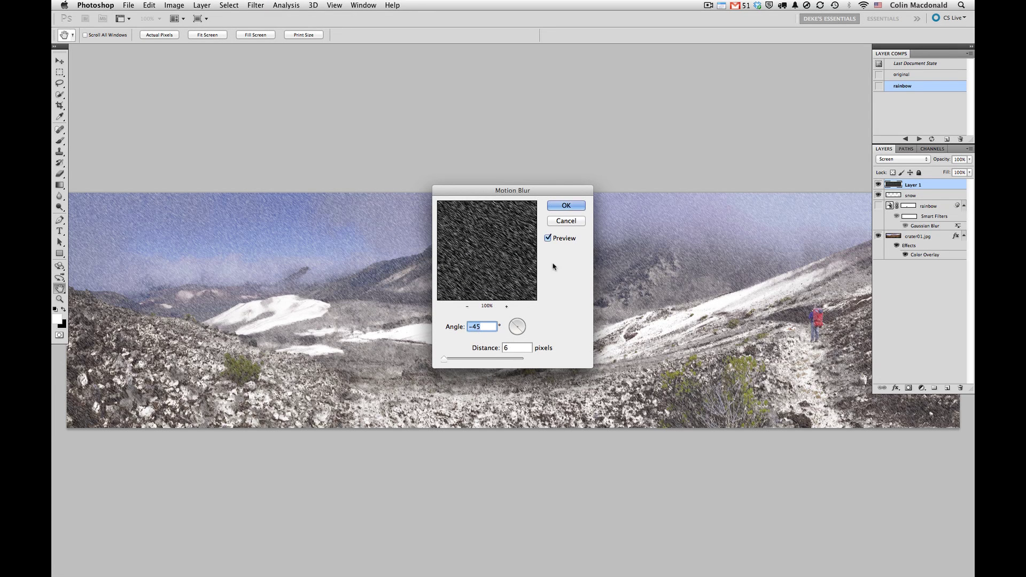
{"action": "left_click", "coordinate": [567, 205]}
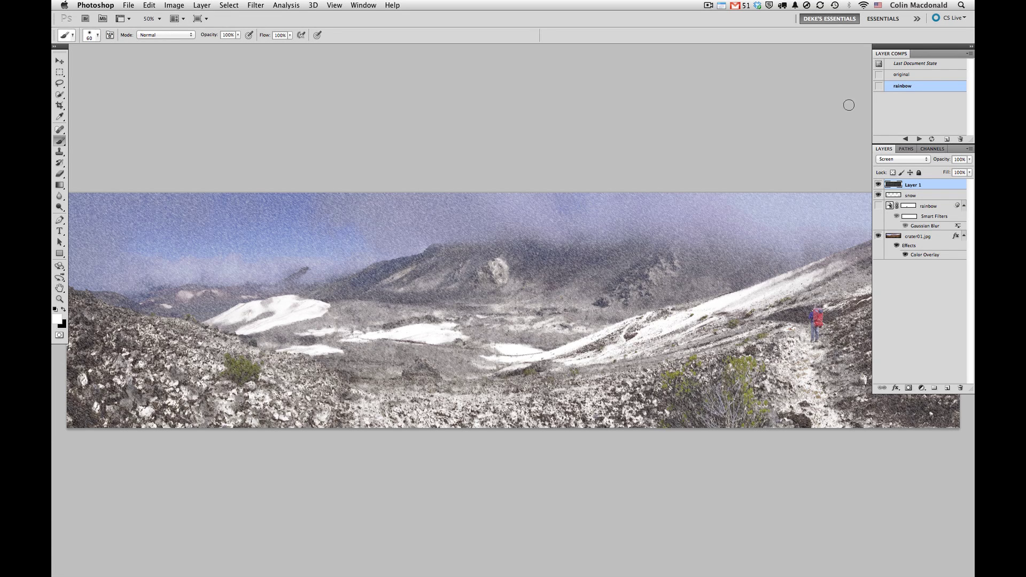
Save a 'snow' layer comp, then compare the rainbow and original comps before reapplying snow
{"action": "left_click", "coordinate": [946, 139]}
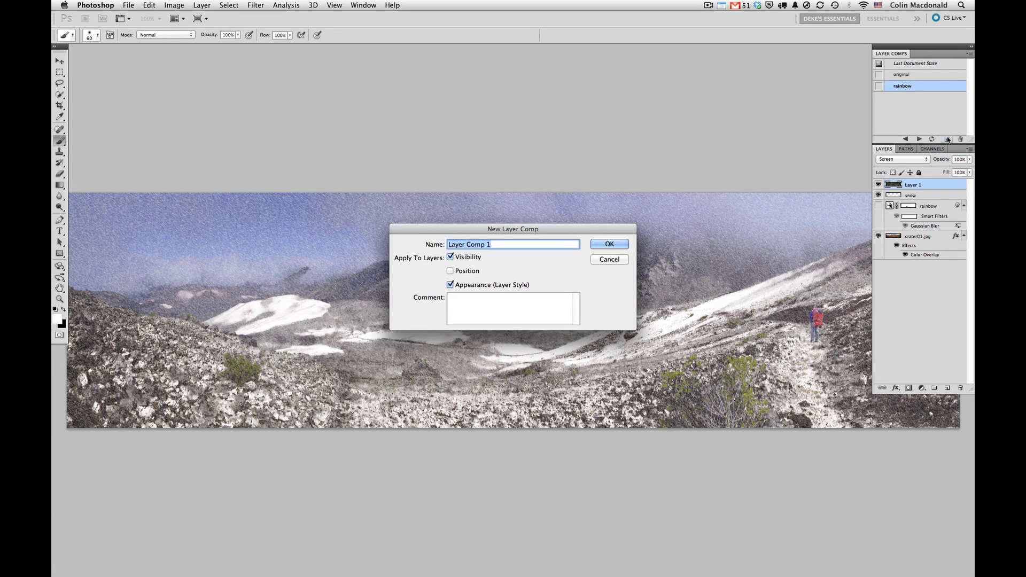
{"action": "type", "text": "snow"}
{"action": "key", "text": "Return"}
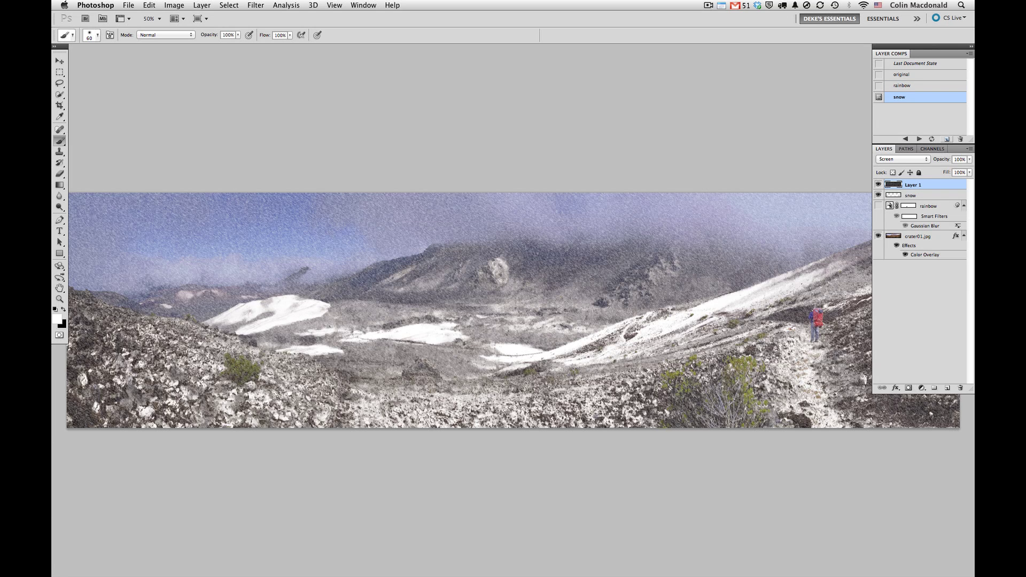
{"action": "left_click", "coordinate": [878, 86]}
{"action": "left_click", "coordinate": [879, 76]}
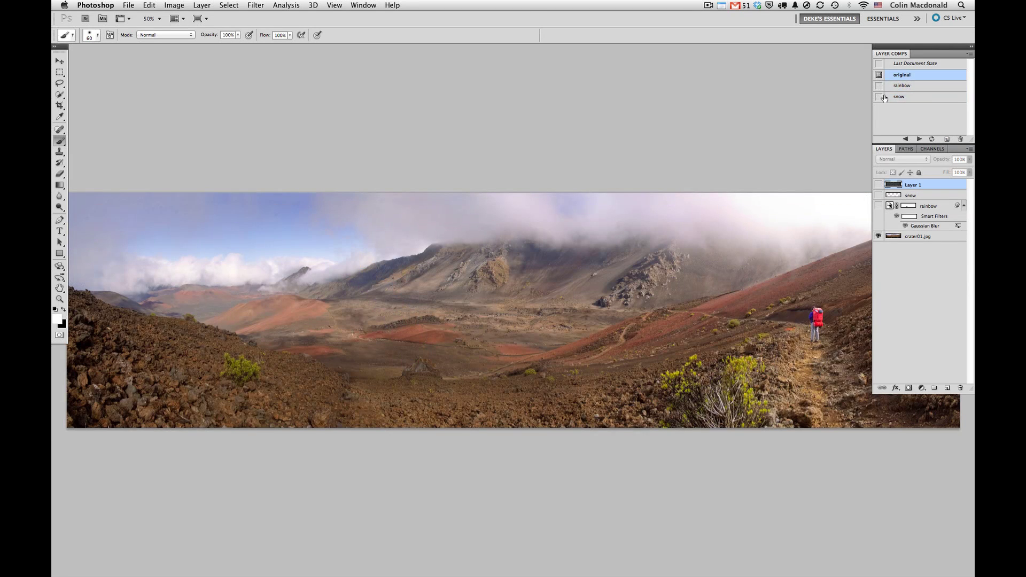
{"action": "left_click", "coordinate": [879, 97]}
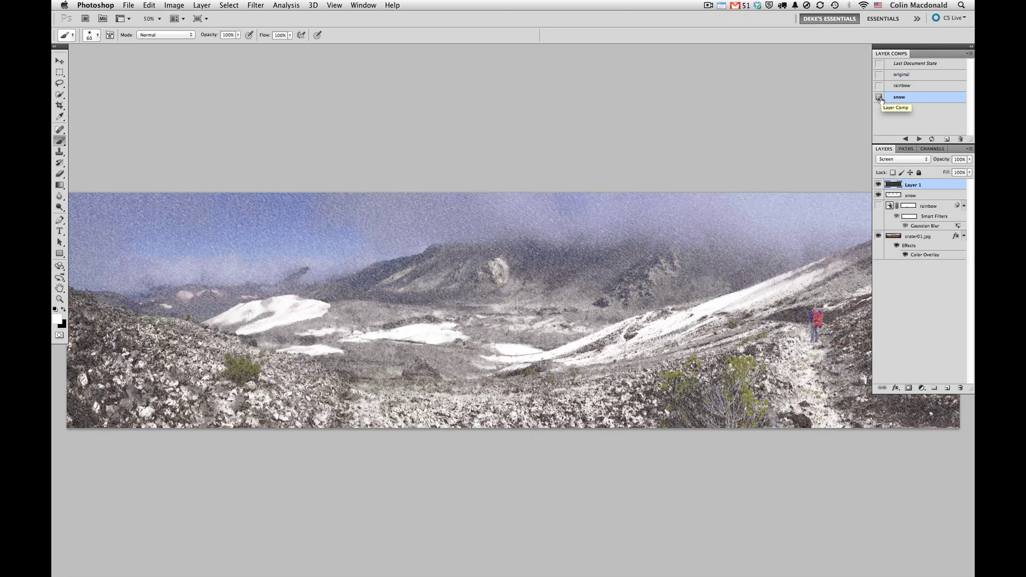